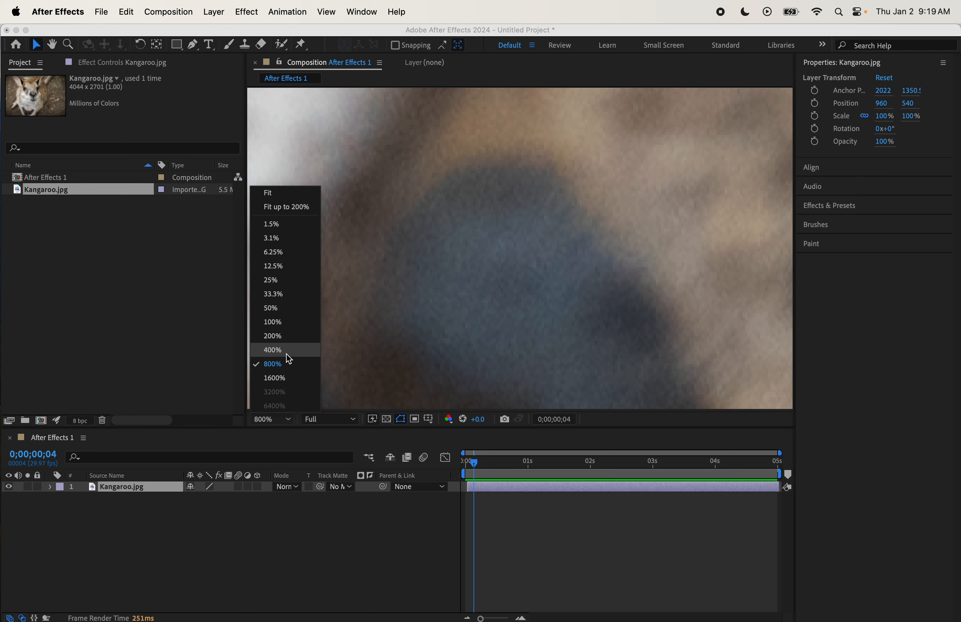
# - Scale the Kangaroo.jpg layer down to 49% in the timeline
pyautogui.click(295, 323)
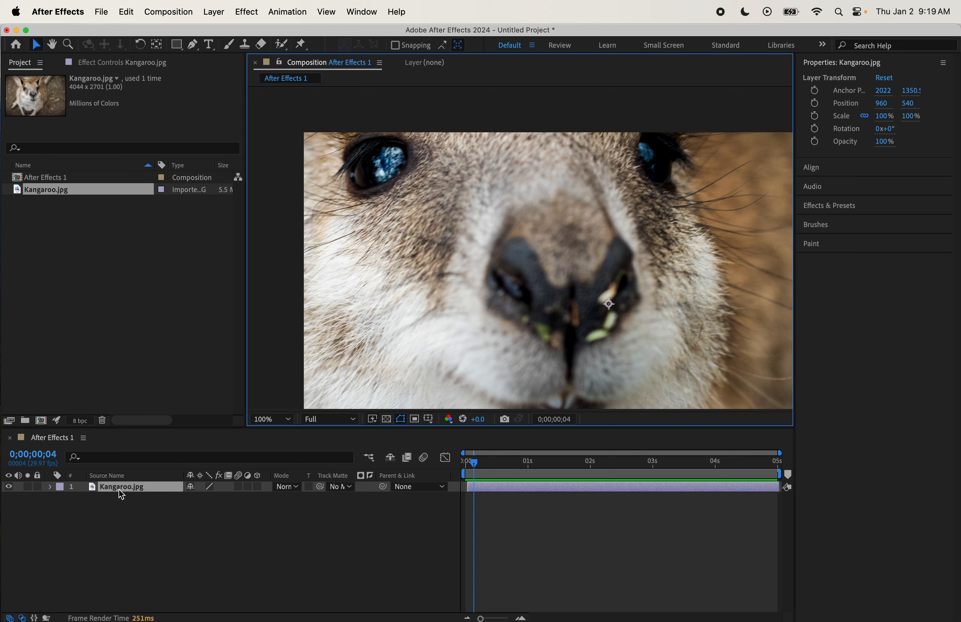
pyautogui.click(144, 493)
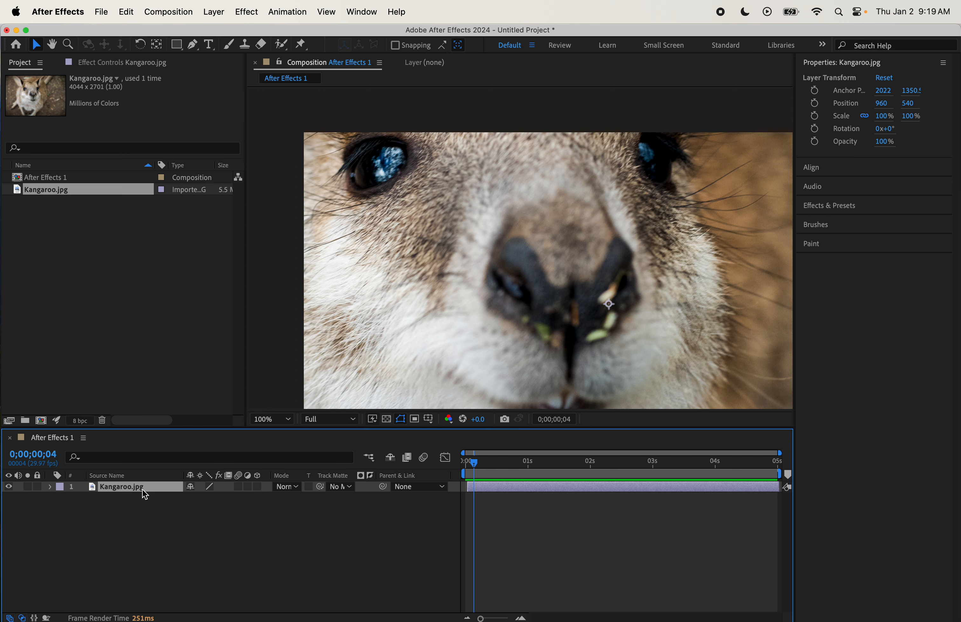
pyautogui.press('s')
pyautogui.moveTo(210, 500); pyautogui.dragTo(183, 506)
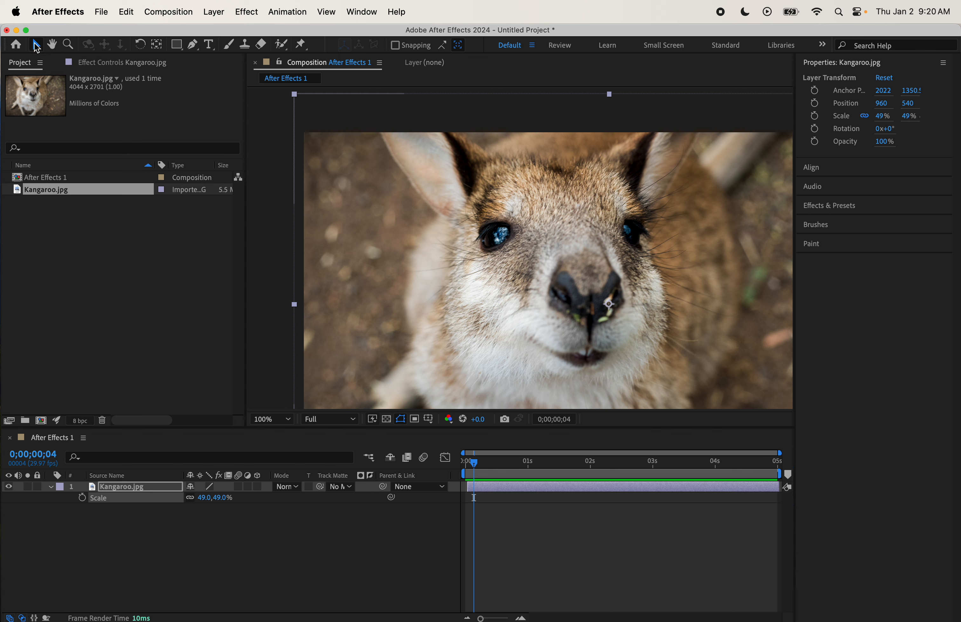
pyautogui.click(86, 182)
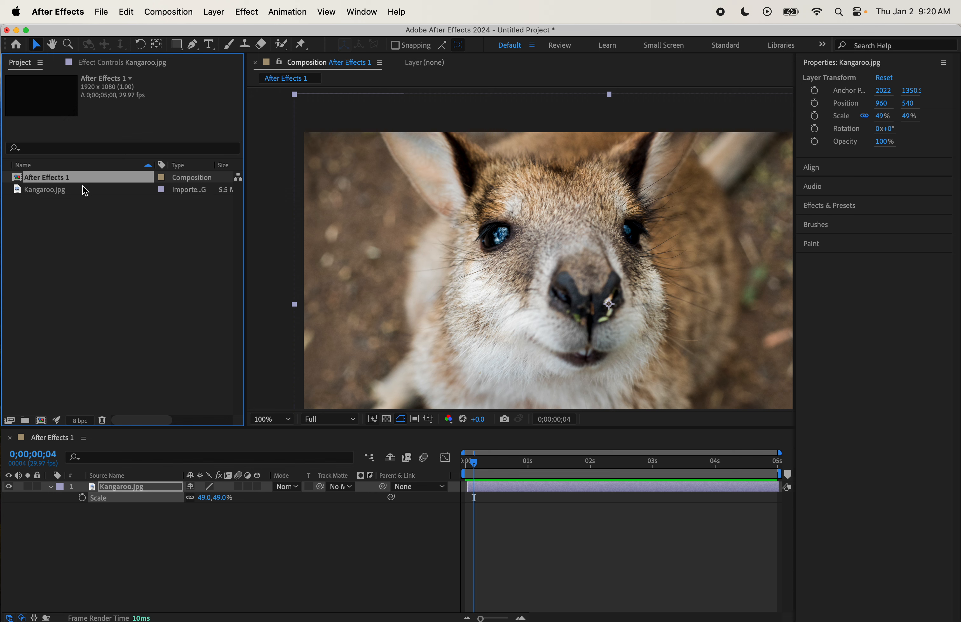
pyautogui.click(83, 189)
pyautogui.click(135, 501)
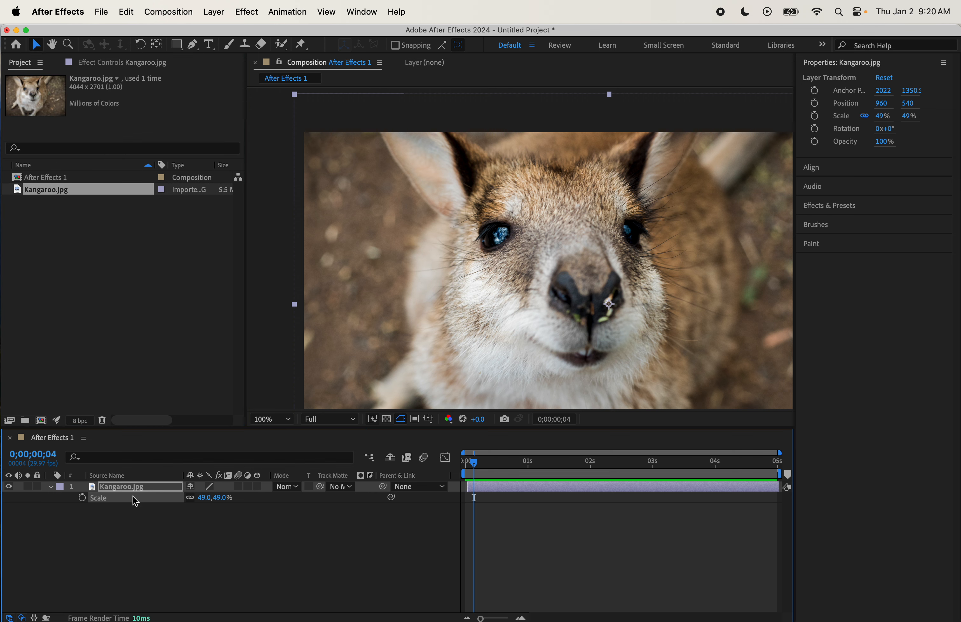
pyautogui.click(153, 489)
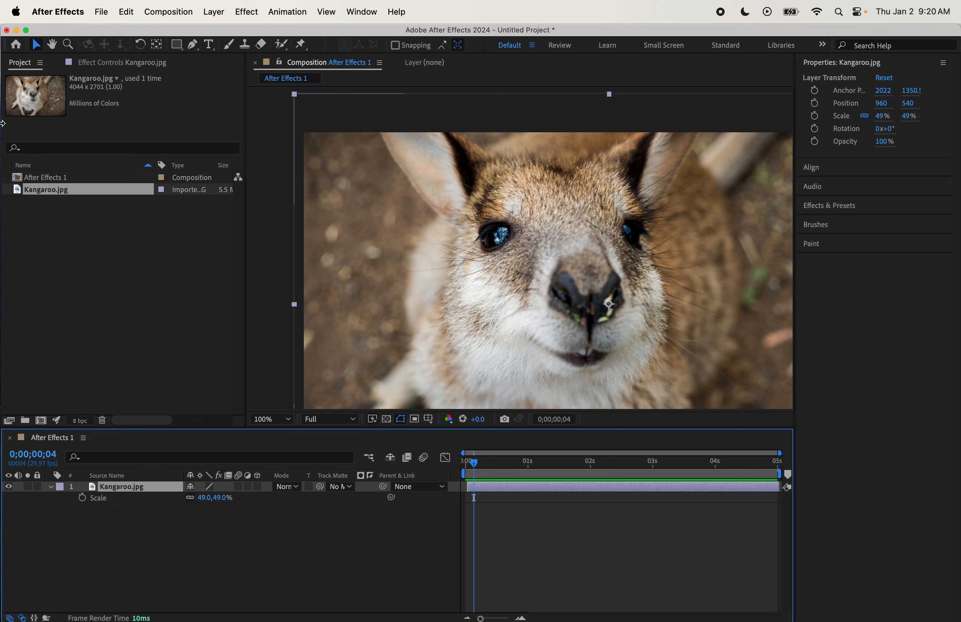
# - Pan around the composition with the Hand tool and set the viewer magnification to 50%
pyautogui.click(55, 44)
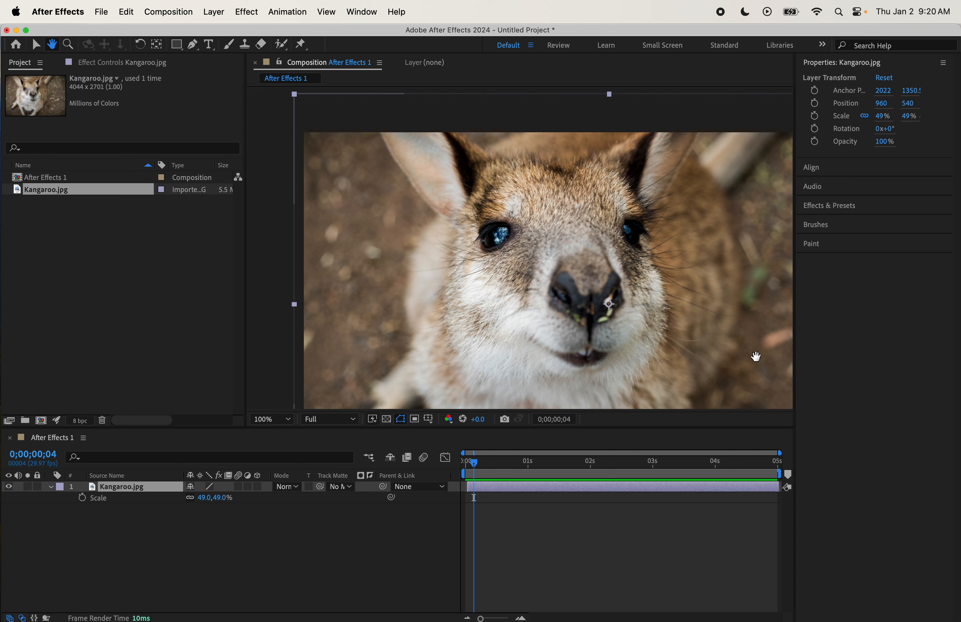
pyautogui.moveTo(615, 263); pyautogui.dragTo(555, 223)
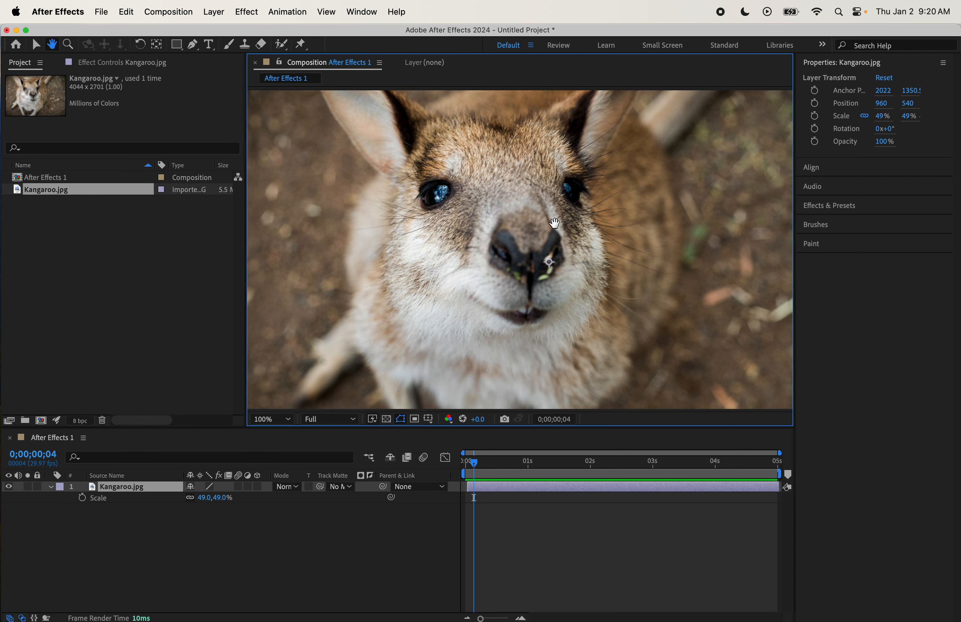
pyautogui.click(288, 419)
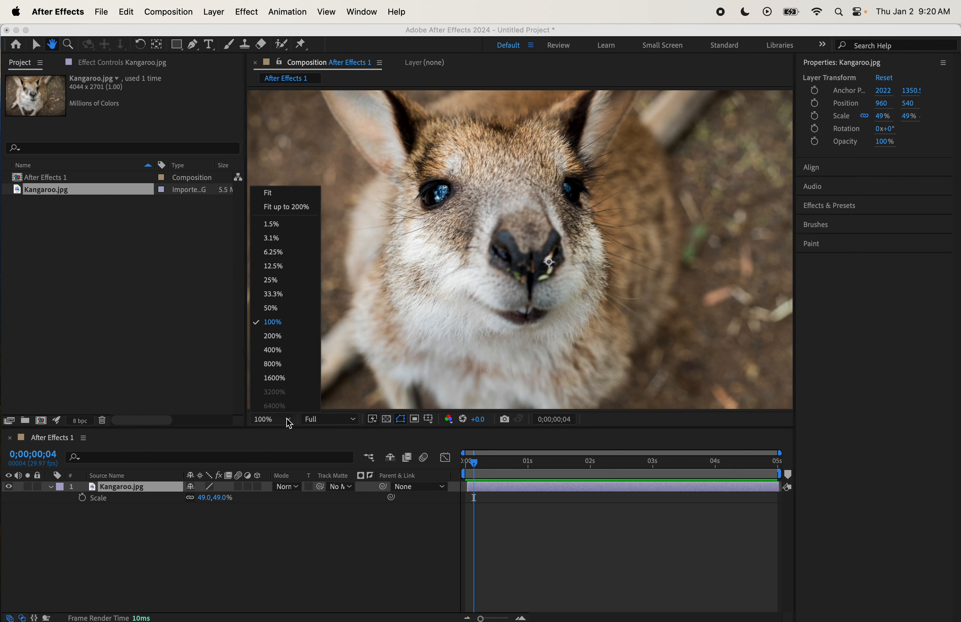
pyautogui.click(292, 313)
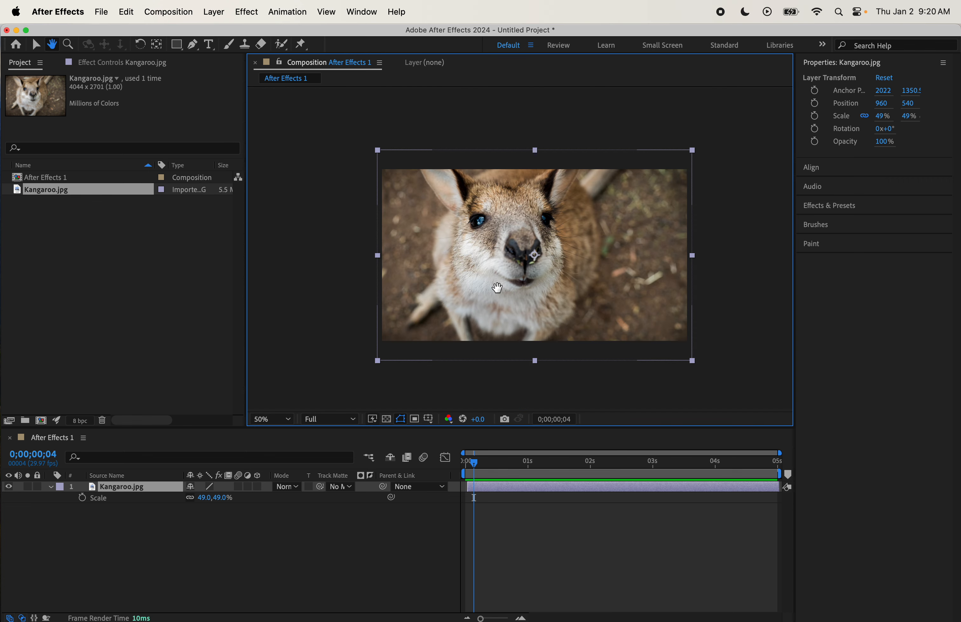
pyautogui.moveTo(498, 287)
pyautogui.mouseDown()
pyautogui.moveTo(357, 296)
pyautogui.moveTo(656, 343)
pyautogui.moveTo(452, 291)
pyautogui.moveTo(456, 278)
pyautogui.moveTo(487, 272)
pyautogui.mouseUp()
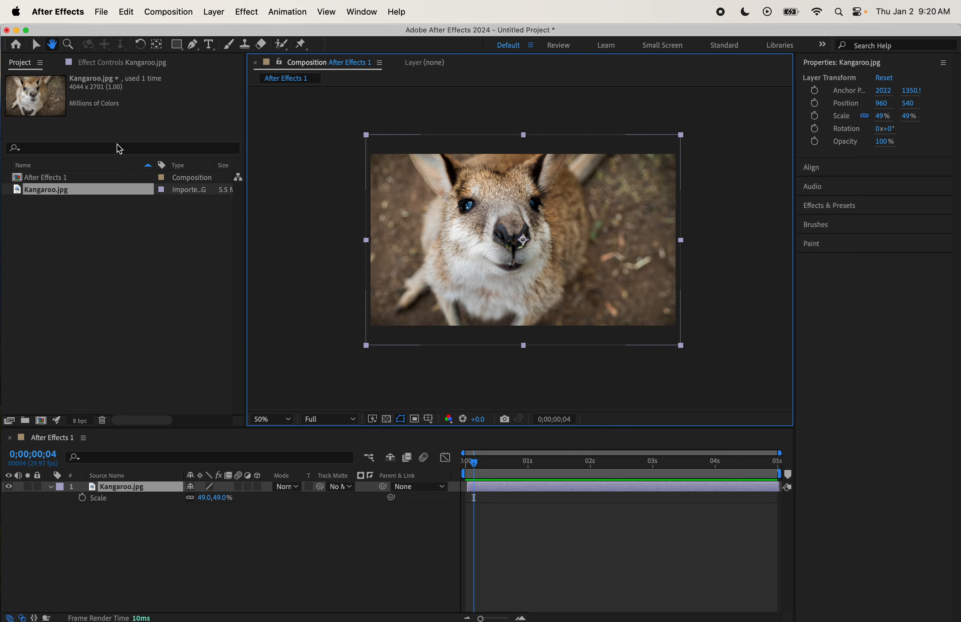
pyautogui.click(35, 44)
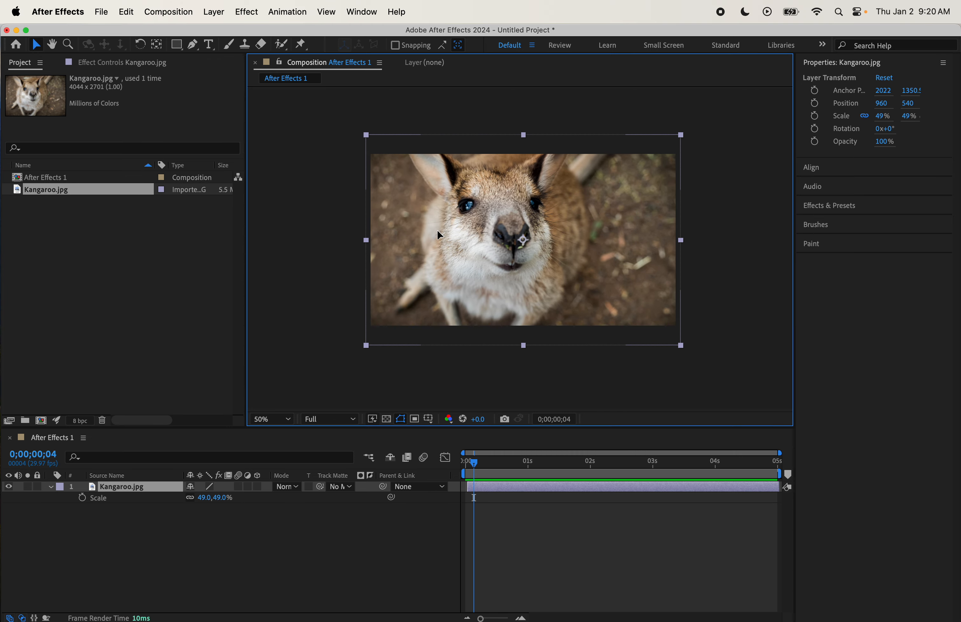
pyautogui.moveTo(437, 229)
pyautogui.mouseDown()
pyautogui.moveTo(490, 276)
pyautogui.moveTo(559, 250)
pyautogui.moveTo(540, 238)
pyautogui.moveTo(538, 207)
pyautogui.moveTo(513, 230)
pyautogui.moveTo(440, 241)
pyautogui.mouseUp()
pyautogui.press('super+Home')
# - Zoom in step by step on the kangaroo's eye with the Zoom tool and zoom back out
pyautogui.click(69, 44)
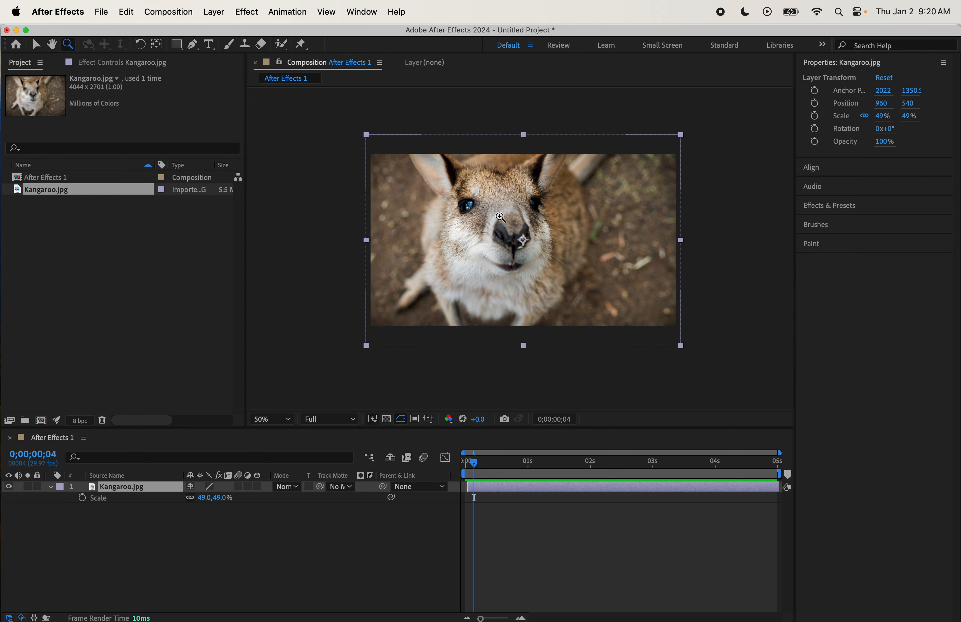
pyautogui.click(464, 204)
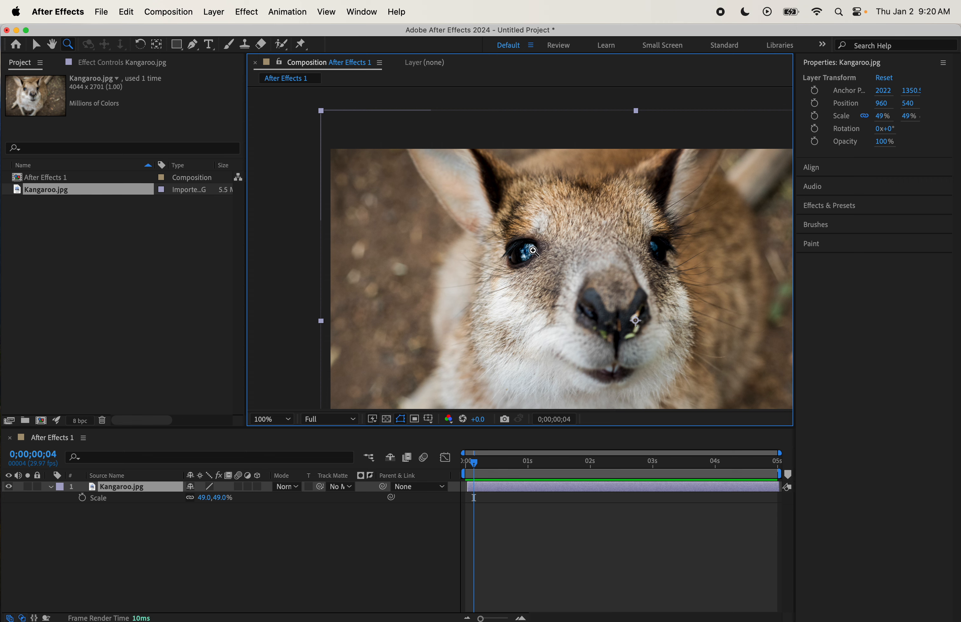
pyautogui.click(539, 256)
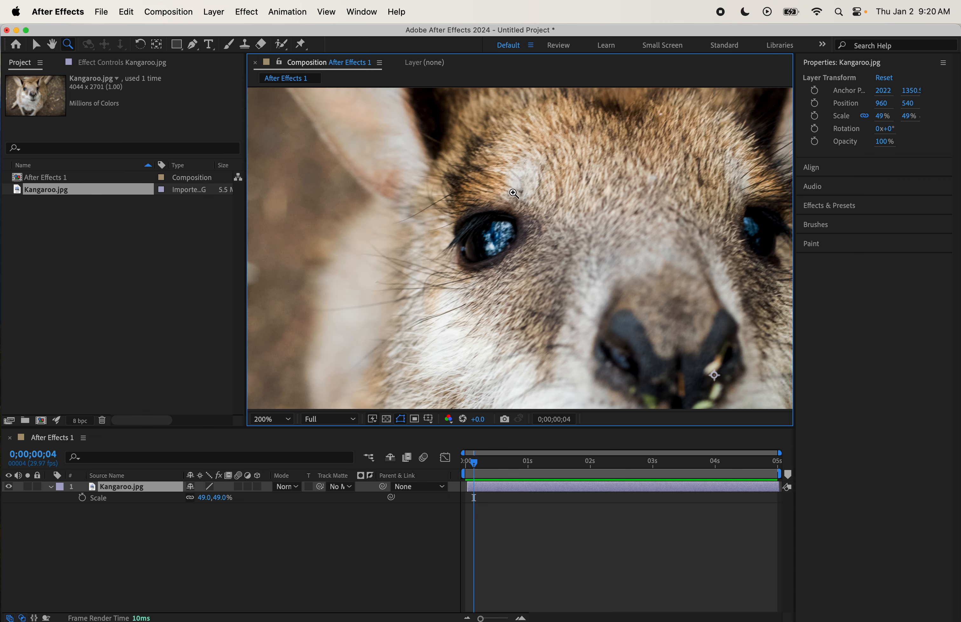
pyautogui.click(498, 255)
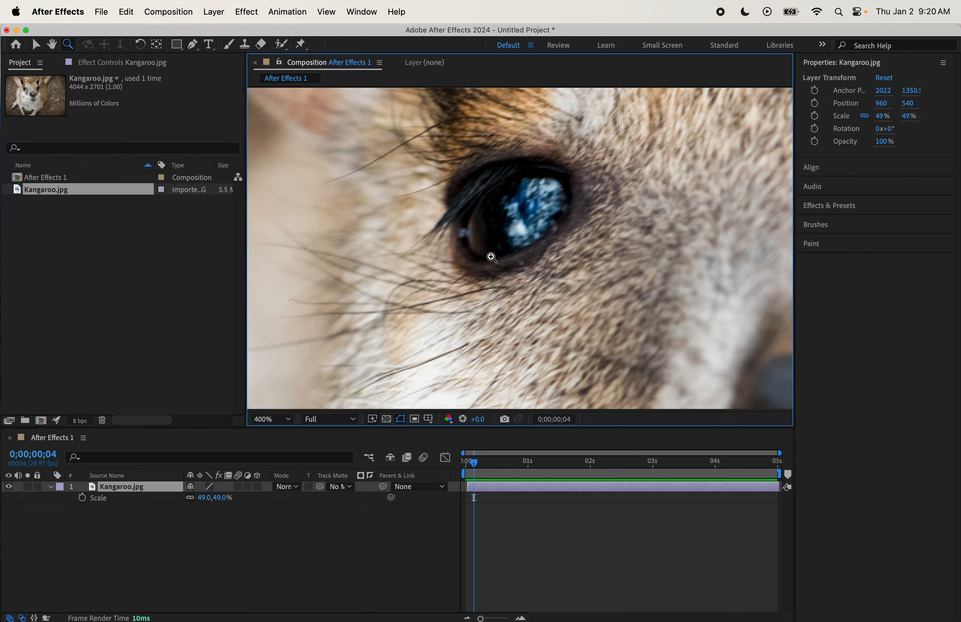
pyautogui.click(492, 257)
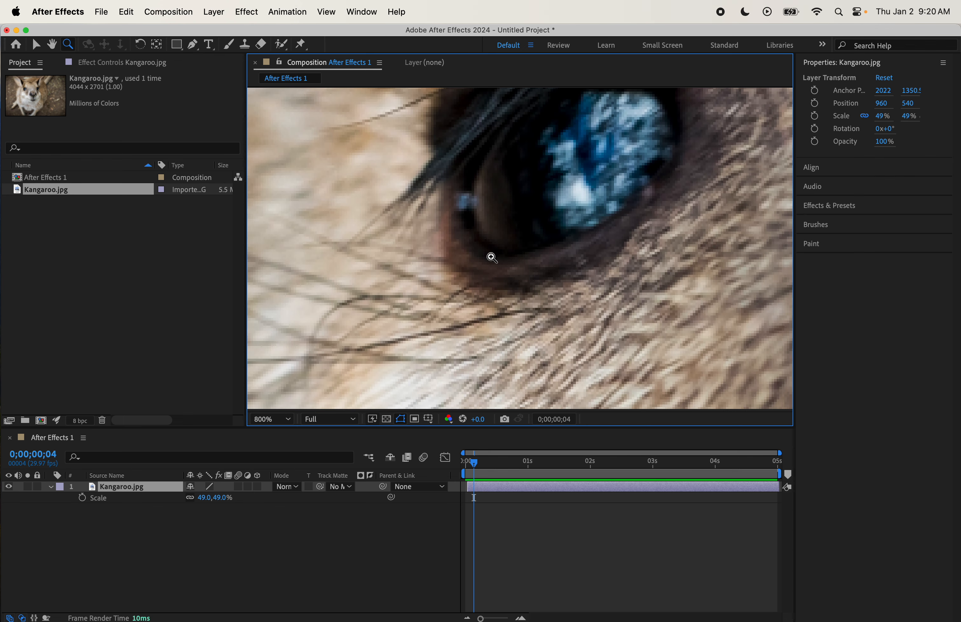
pyautogui.keyDown('alt'); pyautogui.click(490, 255); pyautogui.keyUp('alt')
pyautogui.keyDown('alt'); pyautogui.click(490, 255); pyautogui.keyUp('alt')
pyautogui.keyDown('alt'); pyautogui.click(491, 256); pyautogui.keyUp('alt')
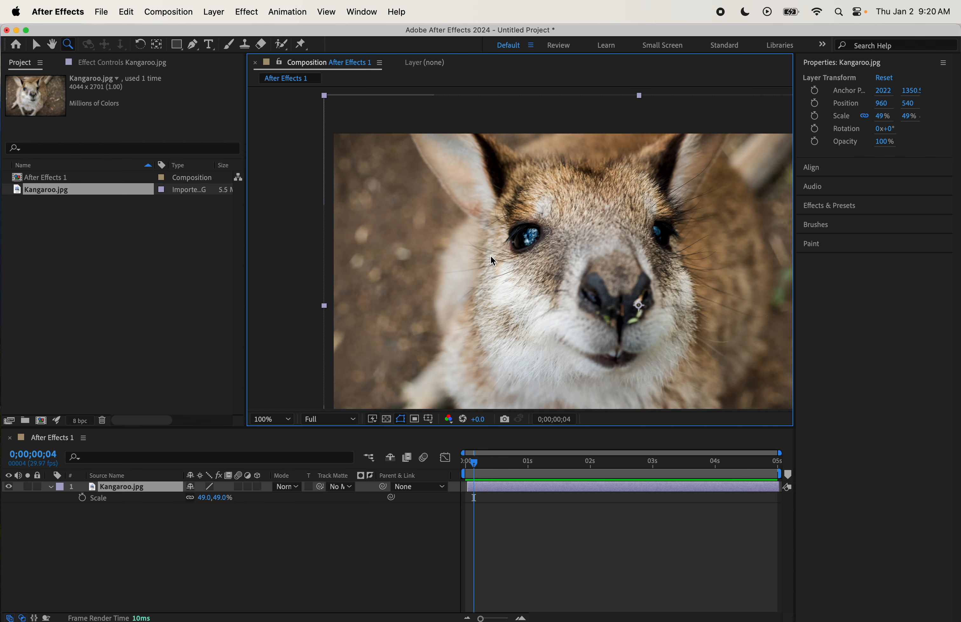
pyautogui.keyDown('alt'); pyautogui.click(490, 255); pyautogui.keyUp('alt')
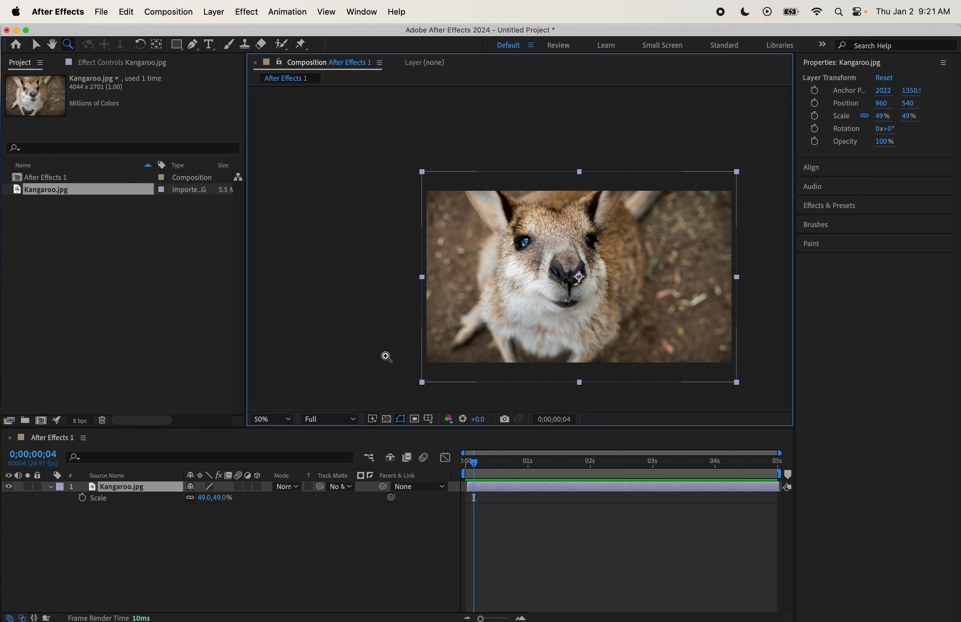
# - Set the viewer to 100%, pan across the image, and fit the composition to the viewer
pyautogui.click(294, 419)
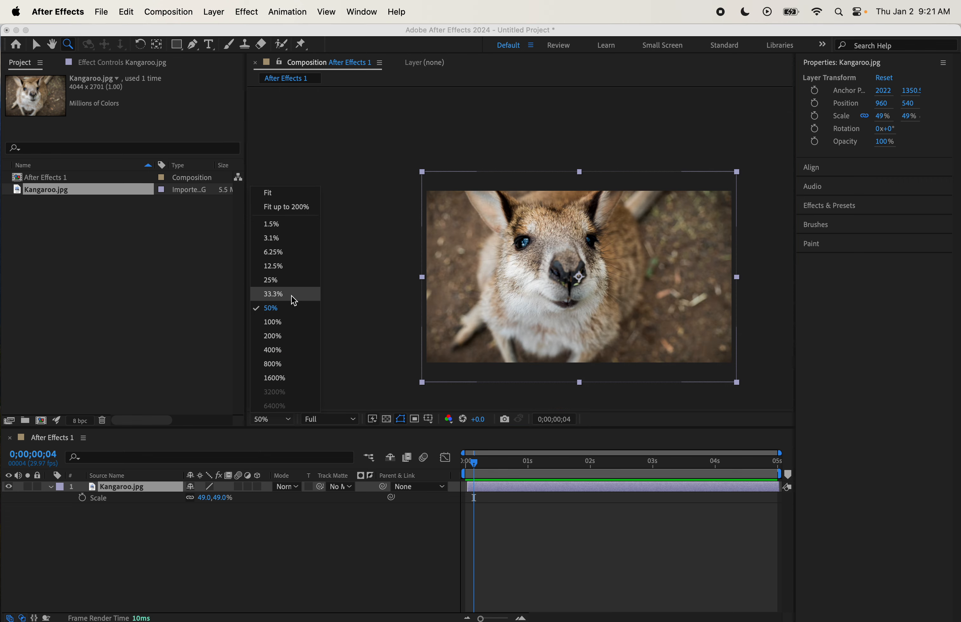
pyautogui.click(295, 321)
pyautogui.click(52, 44)
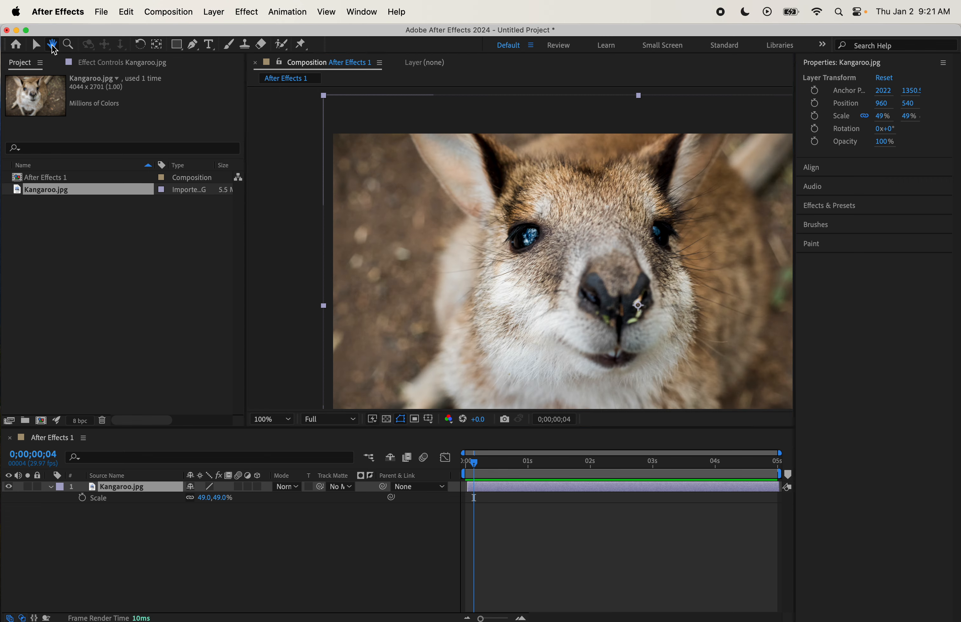
pyautogui.moveTo(496, 267); pyautogui.dragTo(416, 227)
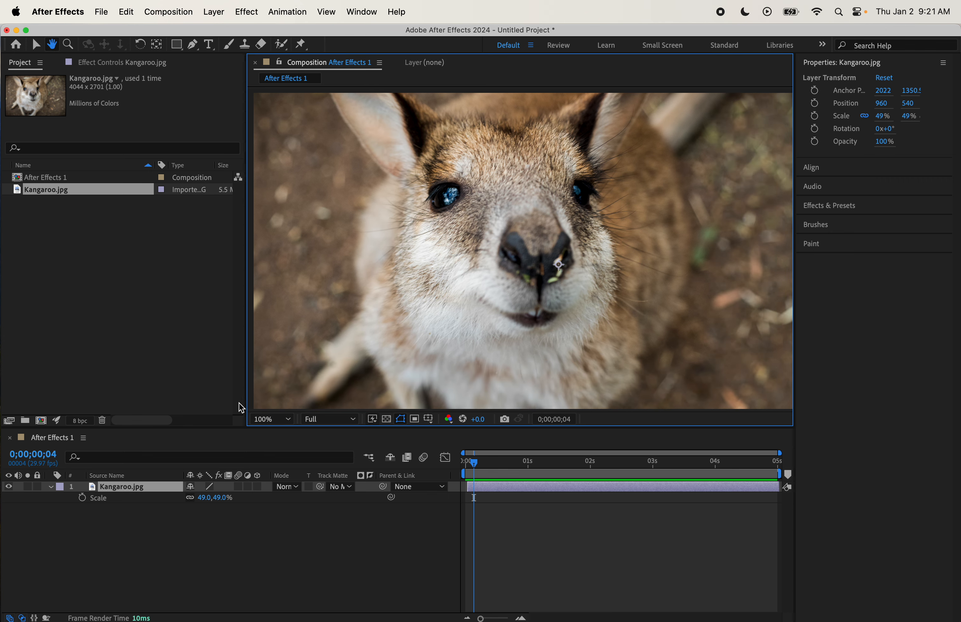
pyautogui.click(270, 418)
pyautogui.click(288, 201)
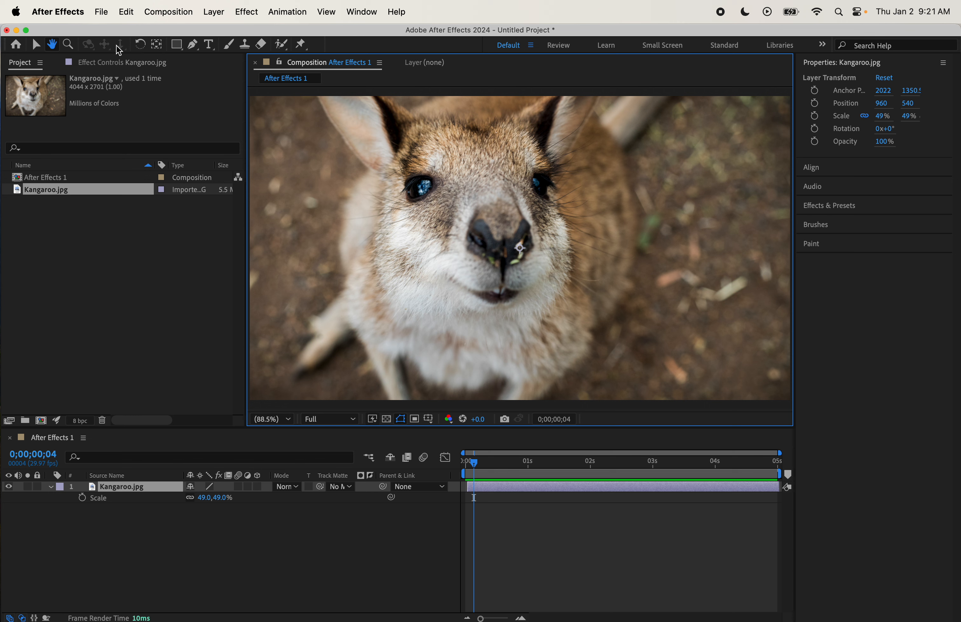
# - Move the layer's anchor point onto the kangaroo's nose with the Pan Behind tool
pyautogui.click(146, 46)
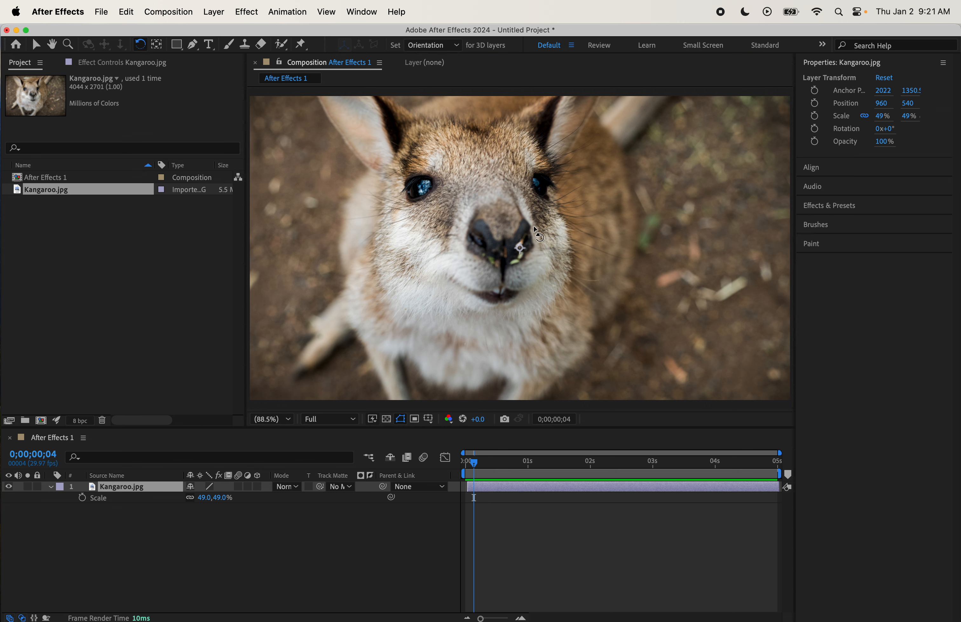
pyautogui.moveTo(545, 234)
pyautogui.mouseDown()
pyautogui.moveTo(536, 216)
pyautogui.moveTo(541, 243)
pyautogui.moveTo(524, 293)
pyautogui.moveTo(557, 257)
pyautogui.moveTo(552, 203)
pyautogui.moveTo(548, 281)
pyautogui.moveTo(575, 224)
pyautogui.moveTo(556, 193)
pyautogui.moveTo(561, 230)
pyautogui.mouseUp()
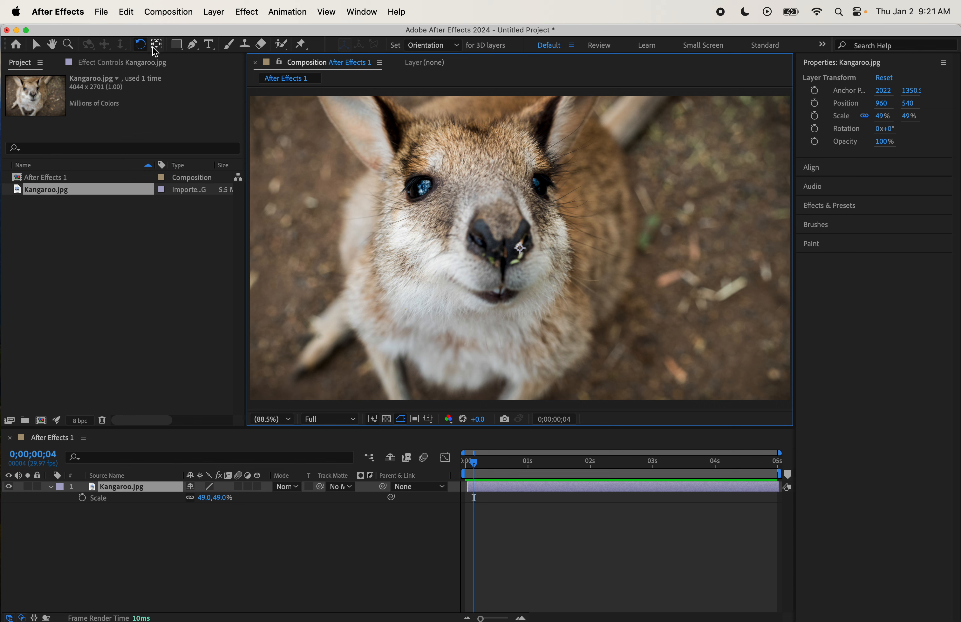
pyautogui.click(159, 51)
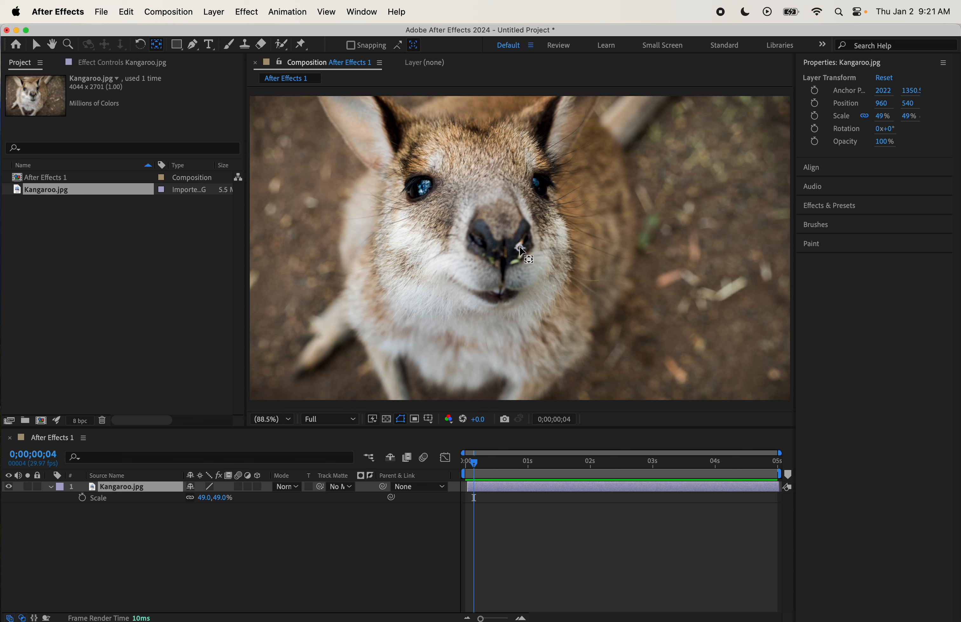
pyautogui.moveTo(516, 245)
pyautogui.mouseDown()
pyautogui.moveTo(506, 249)
pyautogui.moveTo(490, 187)
pyautogui.moveTo(507, 266)
pyautogui.moveTo(505, 247)
pyautogui.mouseUp()
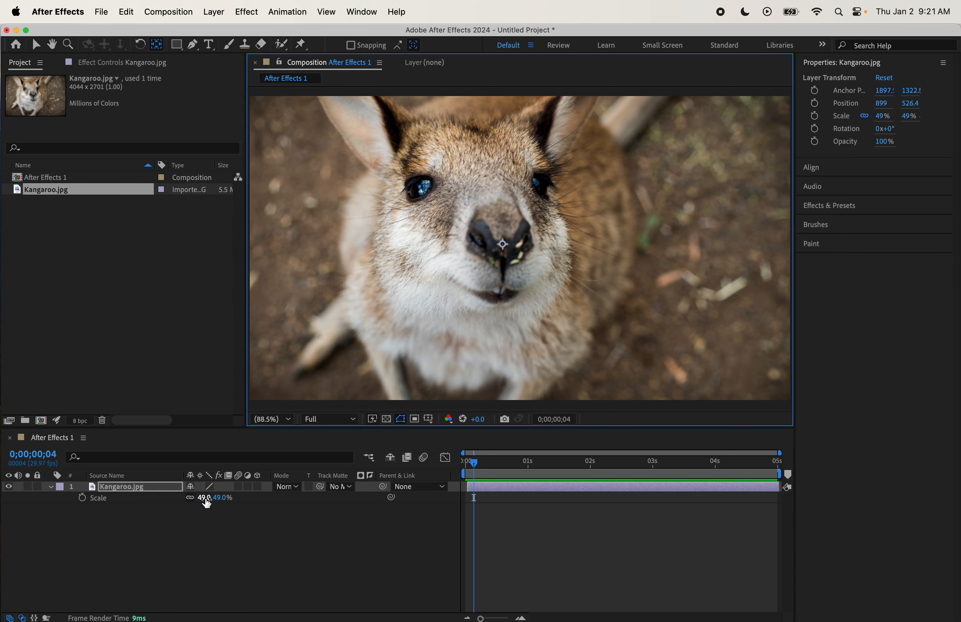
# - Try scaling the layer to 62% around the nose anchor point and undo it
pyautogui.moveTo(204, 498)
pyautogui.mouseDown()
pyautogui.moveTo(282, 501)
pyautogui.moveTo(219, 499)
pyautogui.moveTo(223, 508)
pyautogui.mouseUp()
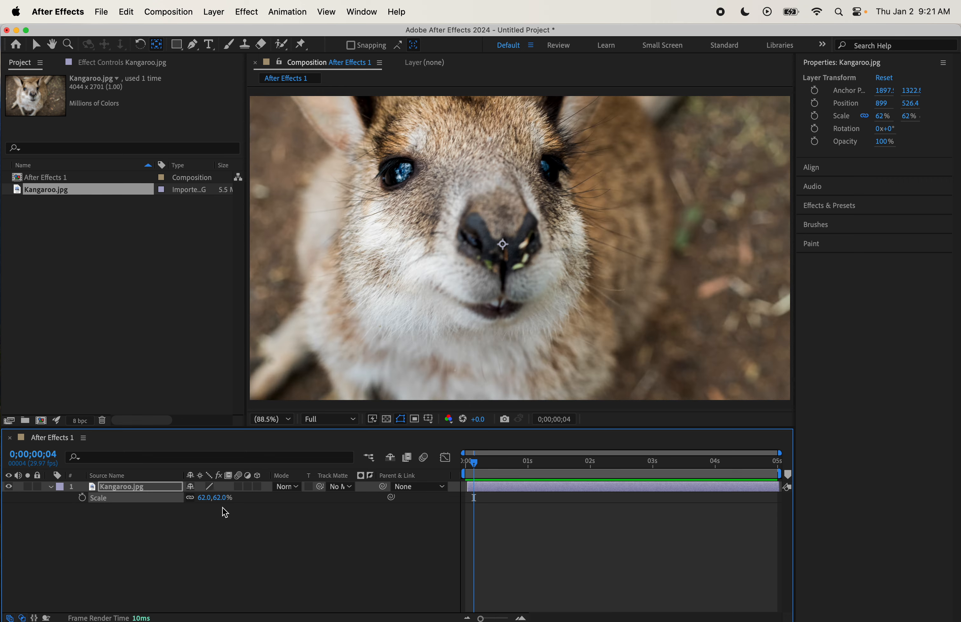
pyautogui.press('super+z')
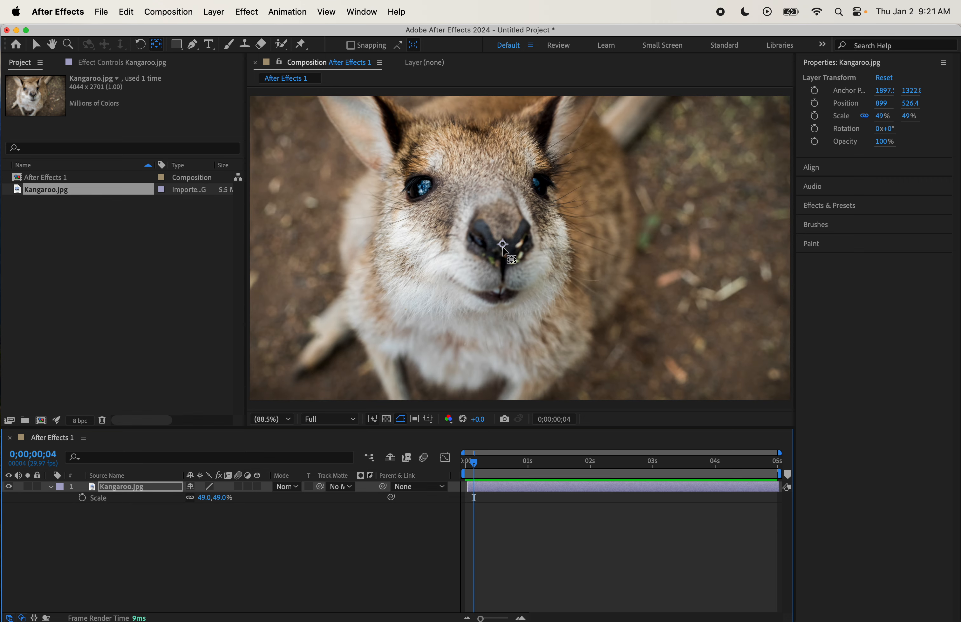
# - Move the anchor point to the kangaroo's eye, test the scale there, and return it to the nose
pyautogui.moveTo(504, 247); pyautogui.dragTo(421, 191)
pyautogui.moveTo(204, 498); pyautogui.dragTo(222, 507)
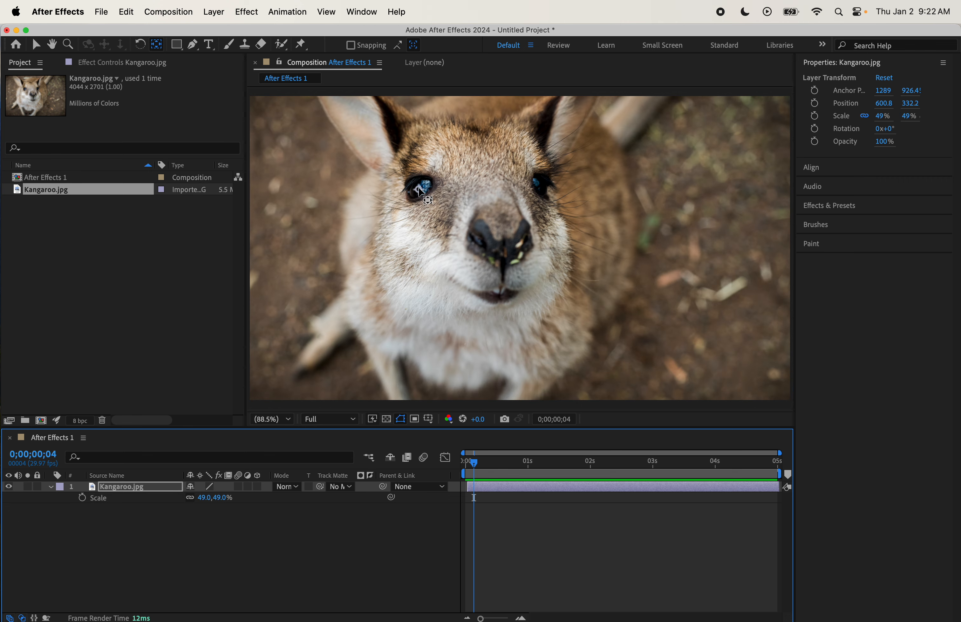
pyautogui.moveTo(420, 189); pyautogui.dragTo(501, 232)
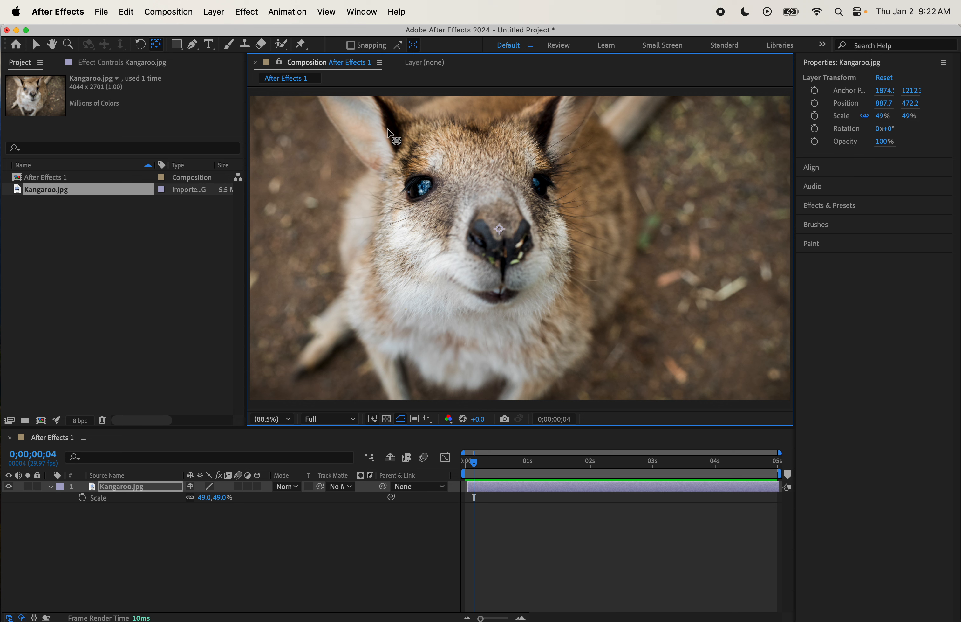
# - Draw a rectangle shape about 1004 × 598 px over the kangaroo's face with the Rectangle tool
pyautogui.click(178, 45)
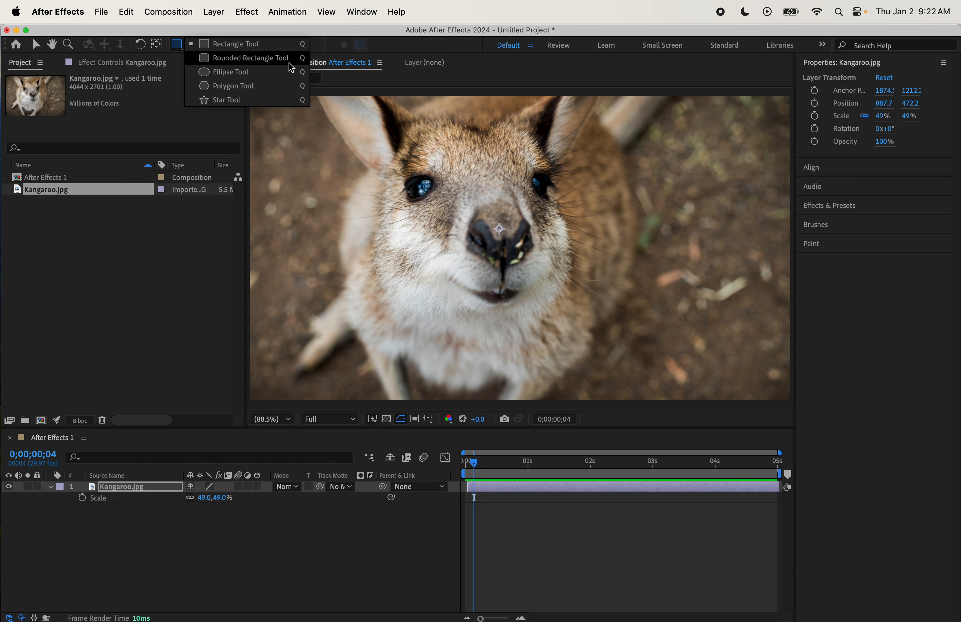
pyautogui.click(178, 48)
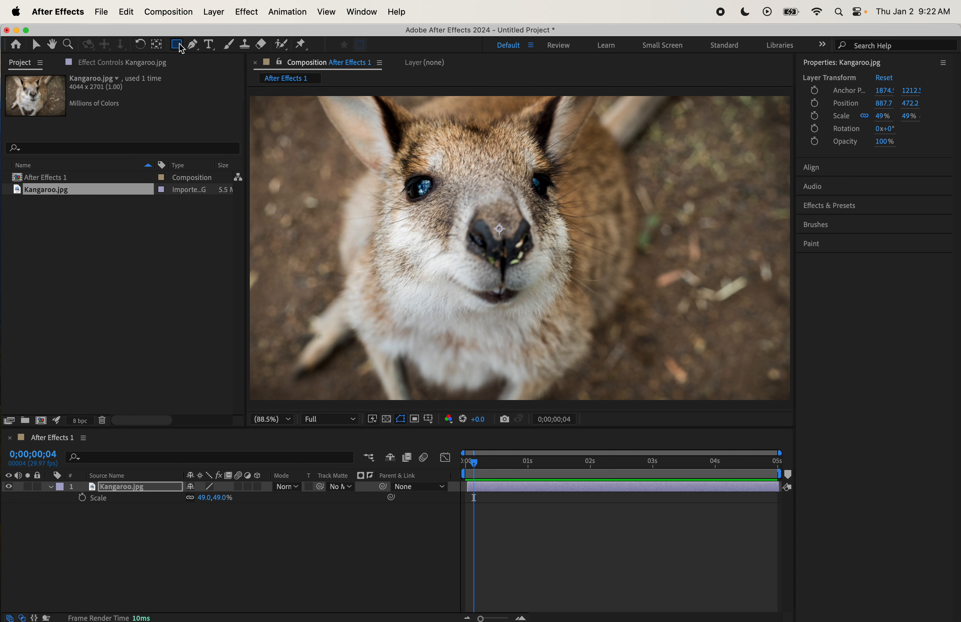
pyautogui.click(187, 551)
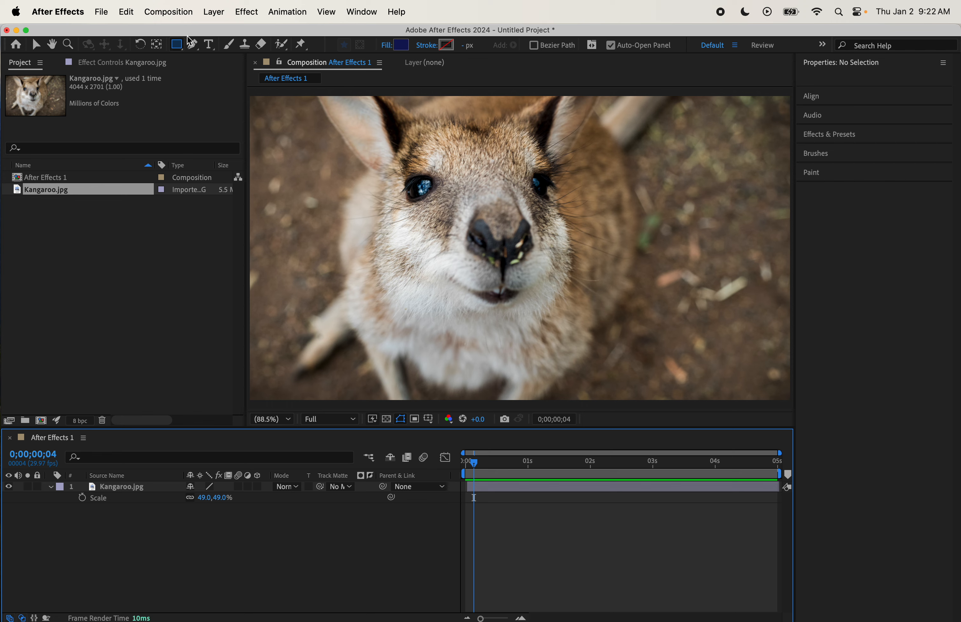
pyautogui.moveTo(361, 150)
pyautogui.mouseDown()
pyautogui.moveTo(404, 185)
pyautogui.moveTo(657, 245)
pyautogui.moveTo(640, 261)
pyautogui.moveTo(640, 214)
pyautogui.moveTo(644, 318)
pyautogui.mouseUp()
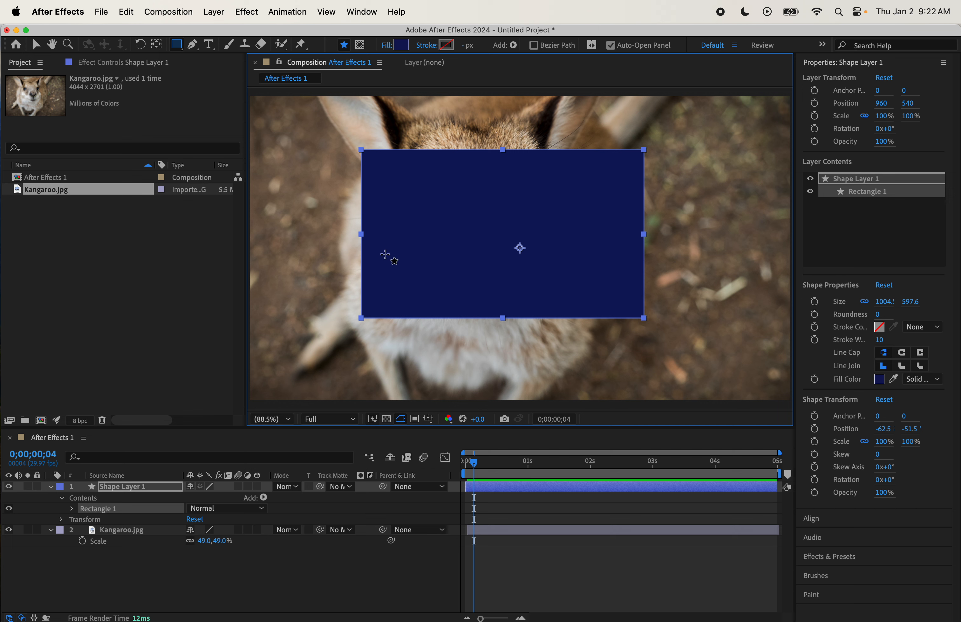
# - Set the rectangle's fill colour to purple 400F55
pyautogui.click(405, 49)
pyautogui.moveTo(434, 255); pyautogui.dragTo(457, 360)
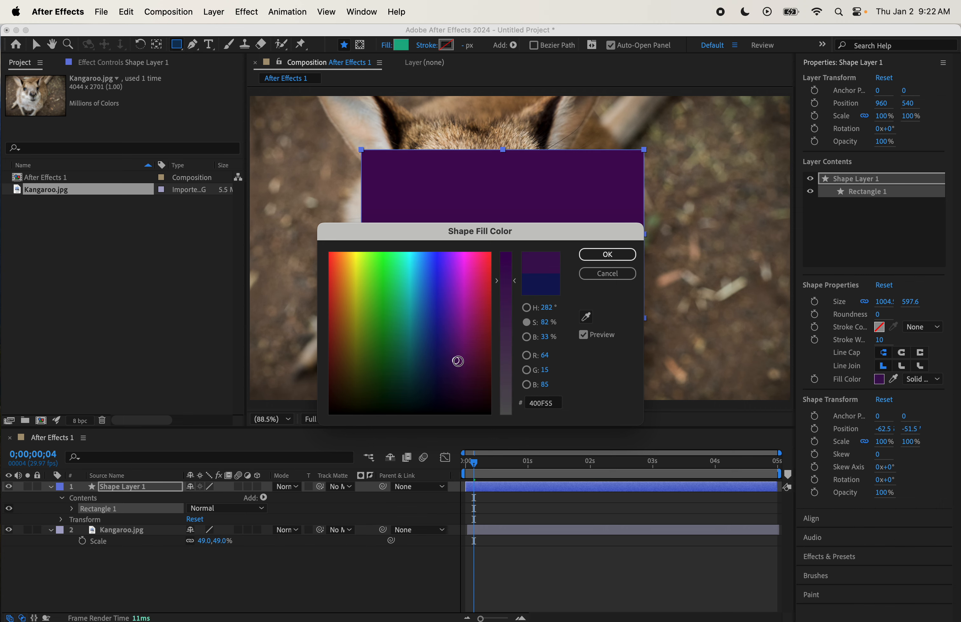
pyautogui.click(618, 254)
# - Set the rectangle's stroke colour to a dark grey
pyautogui.click(446, 45)
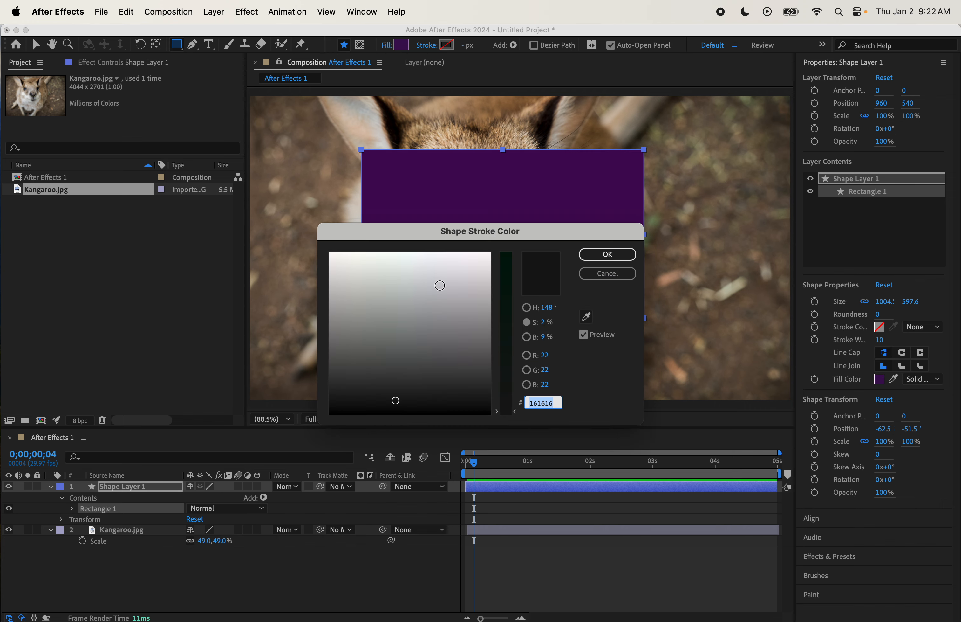
pyautogui.click(454, 335)
pyautogui.click(607, 255)
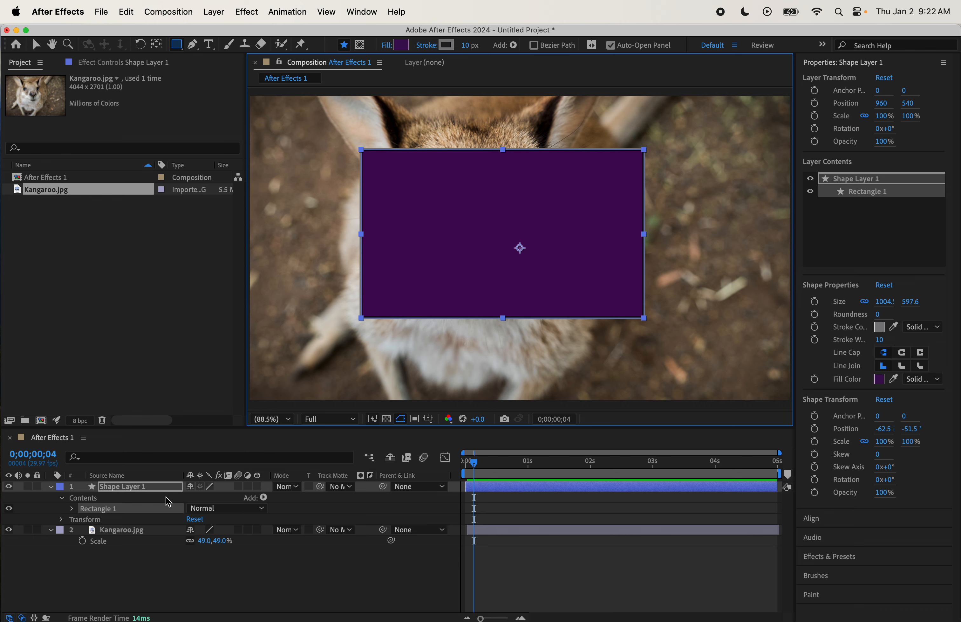
# - Delete the rectangle from the shape layer and then delete Shape Layer 1 itself
pyautogui.press('Delete')
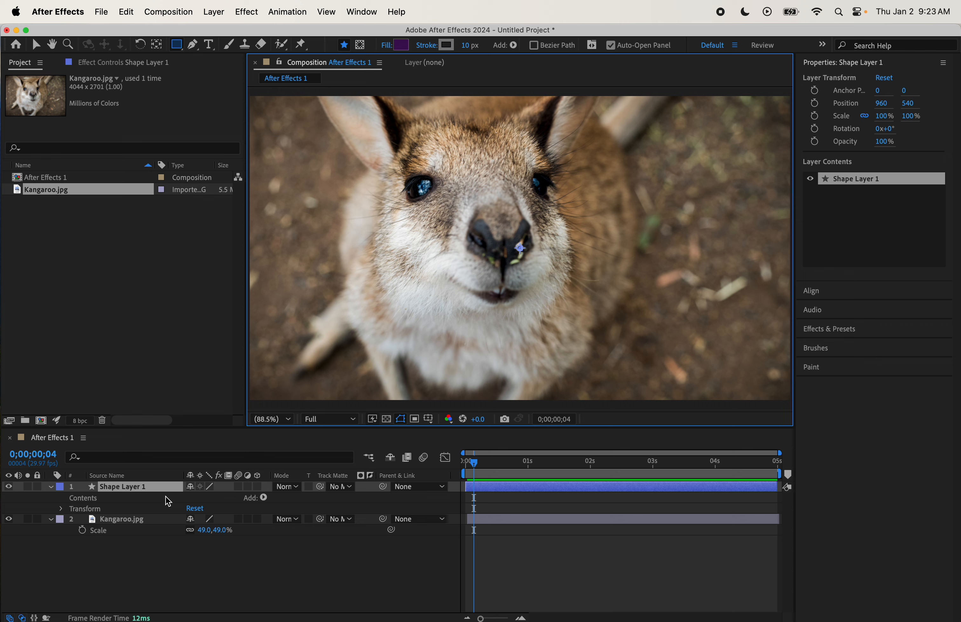
pyautogui.click(117, 487)
pyautogui.press('Delete')
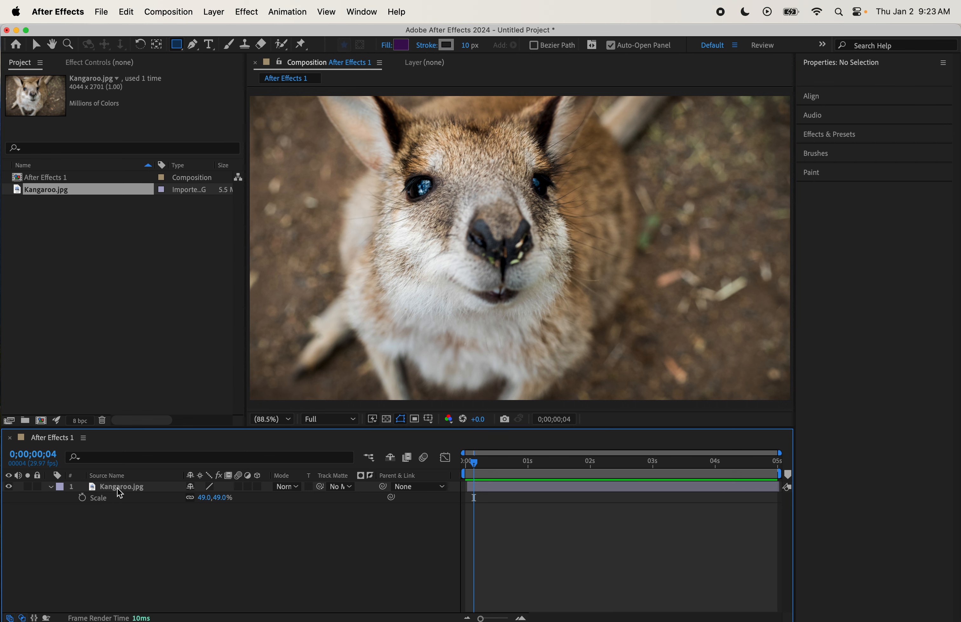
# - Draw a rectangular mask over the kangaroo's face on the photo layer, then delete the mask
pyautogui.click(123, 484)
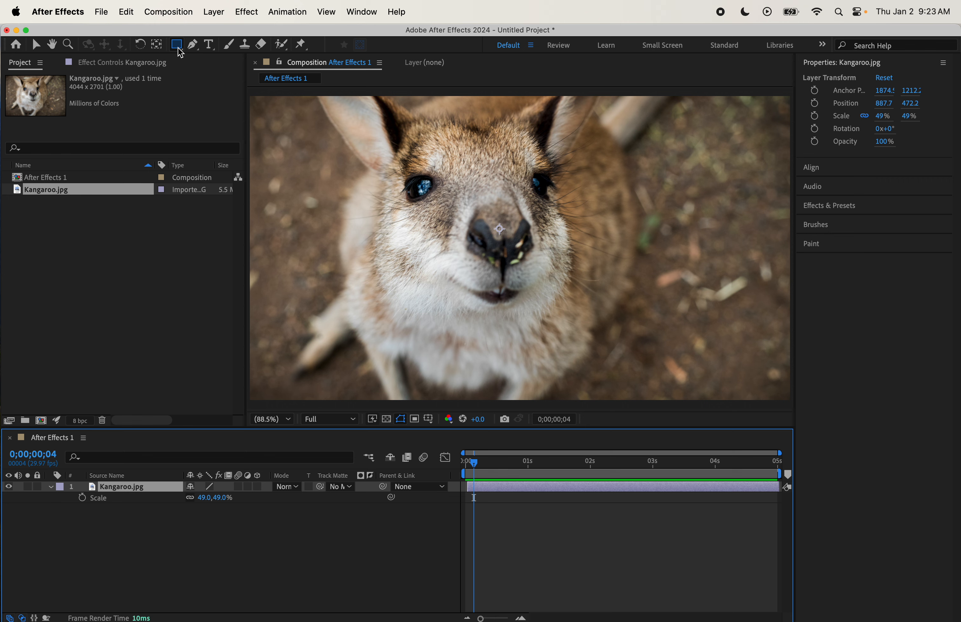
pyautogui.click(331, 126)
pyautogui.moveTo(331, 126); pyautogui.dragTo(619, 315)
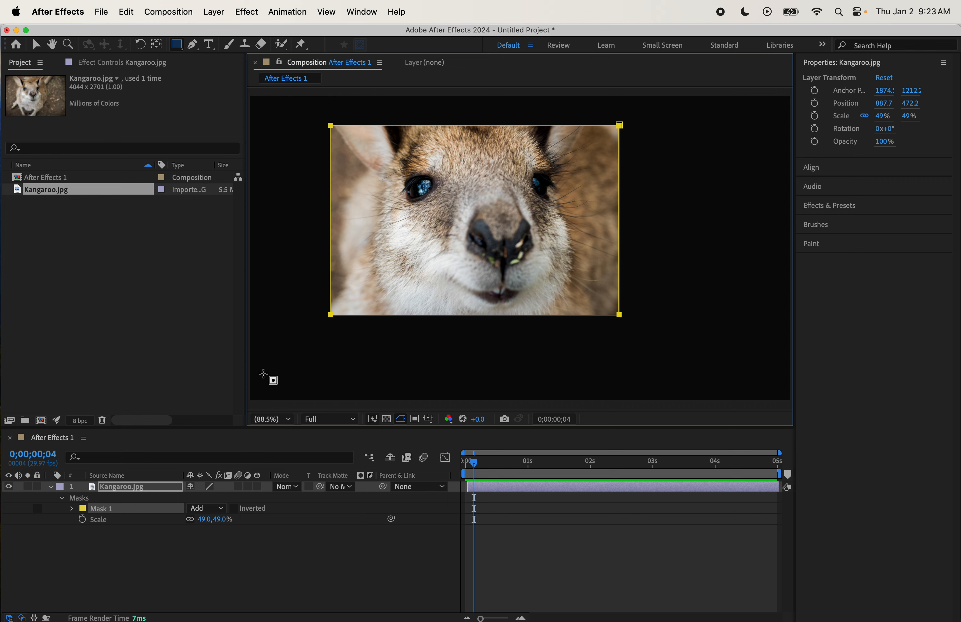
pyautogui.press('Delete')
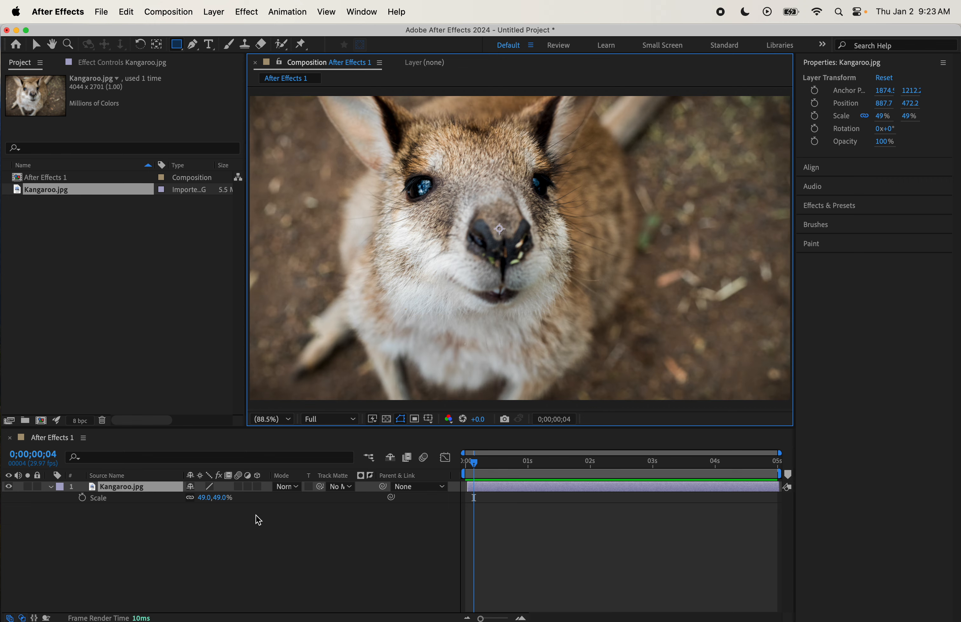
# - Draw a star mask over the kangaroo's eye on the photo layer with the Star tool, then undo it
pyautogui.click(178, 45)
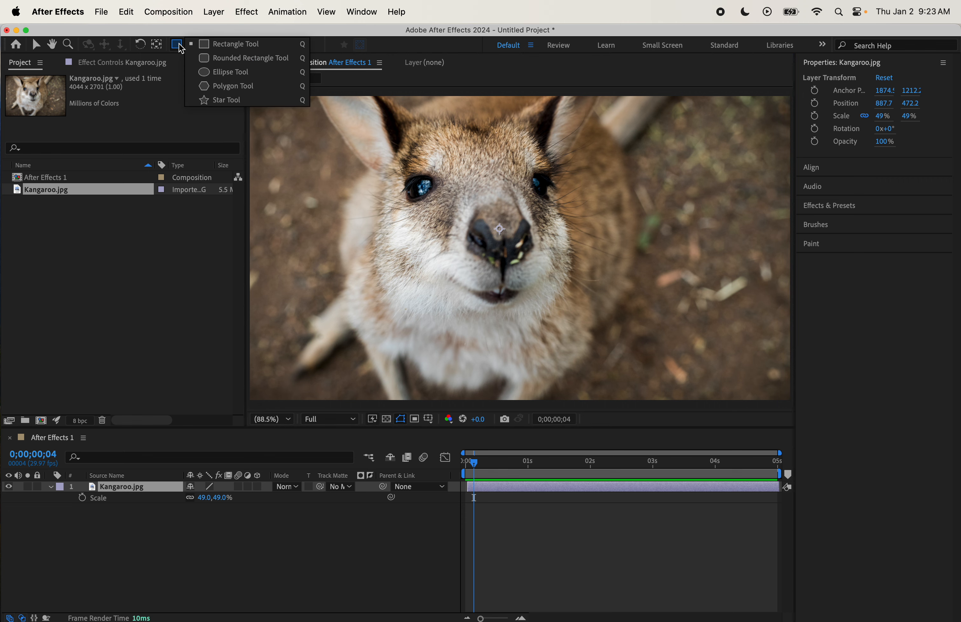
pyautogui.click(253, 101)
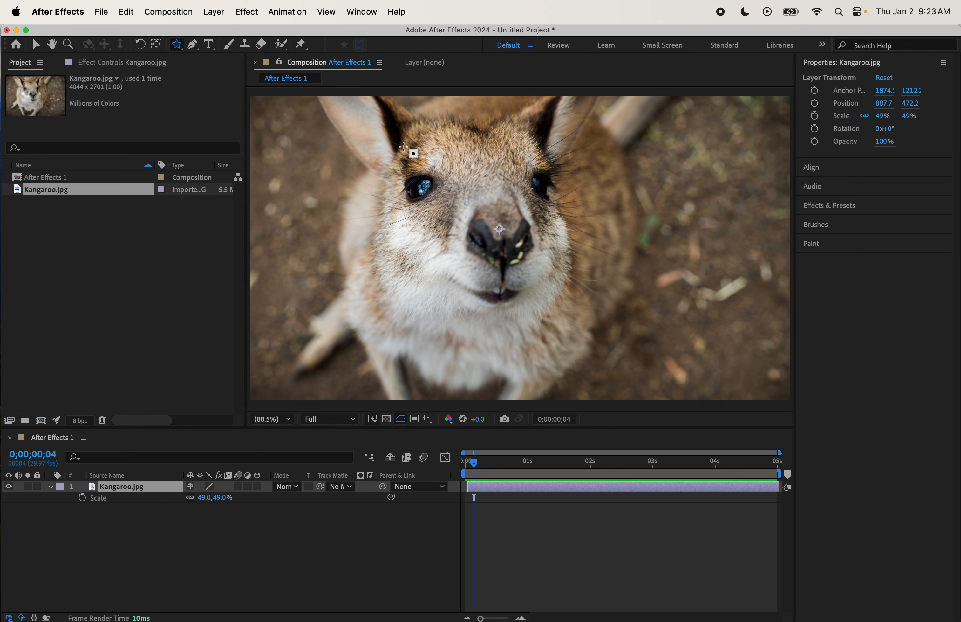
pyautogui.moveTo(355, 136); pyautogui.dragTo(516, 244)
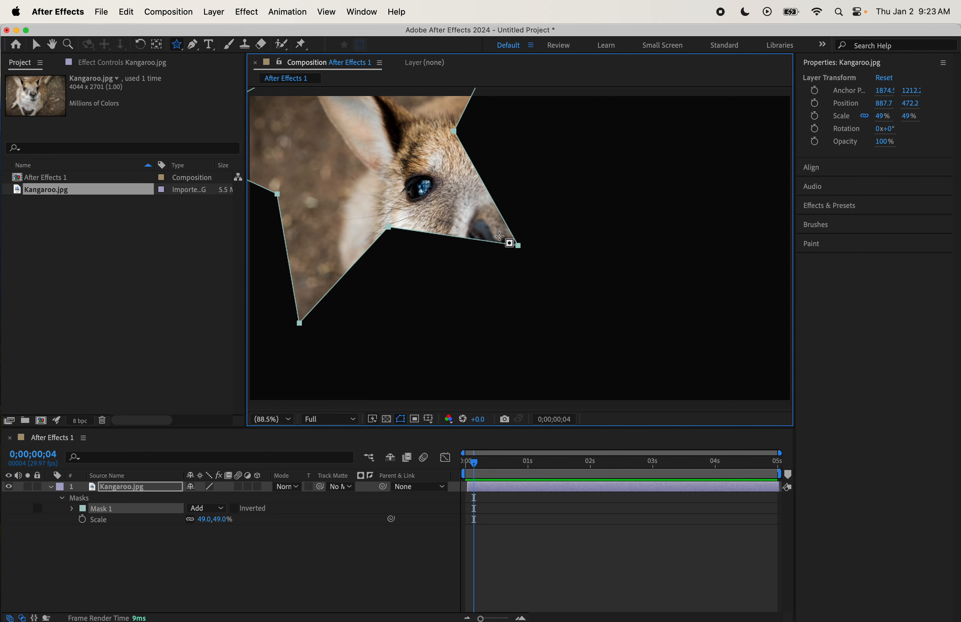
pyautogui.click(35, 44)
pyautogui.moveTo(338, 153); pyautogui.dragTo(505, 273)
pyautogui.press('super+z')
pyautogui.press('super+z')
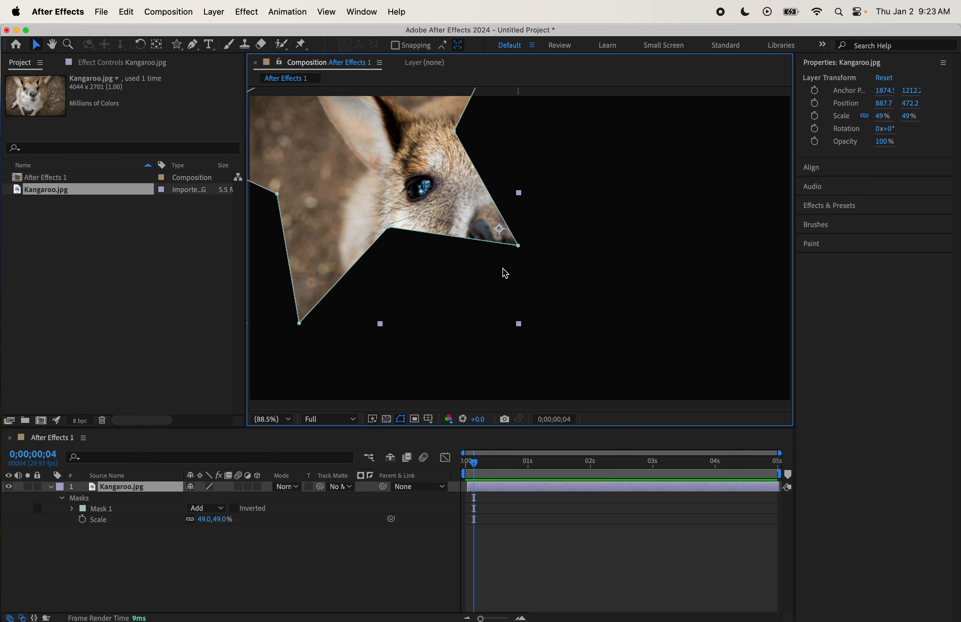
pyautogui.press('super+z')
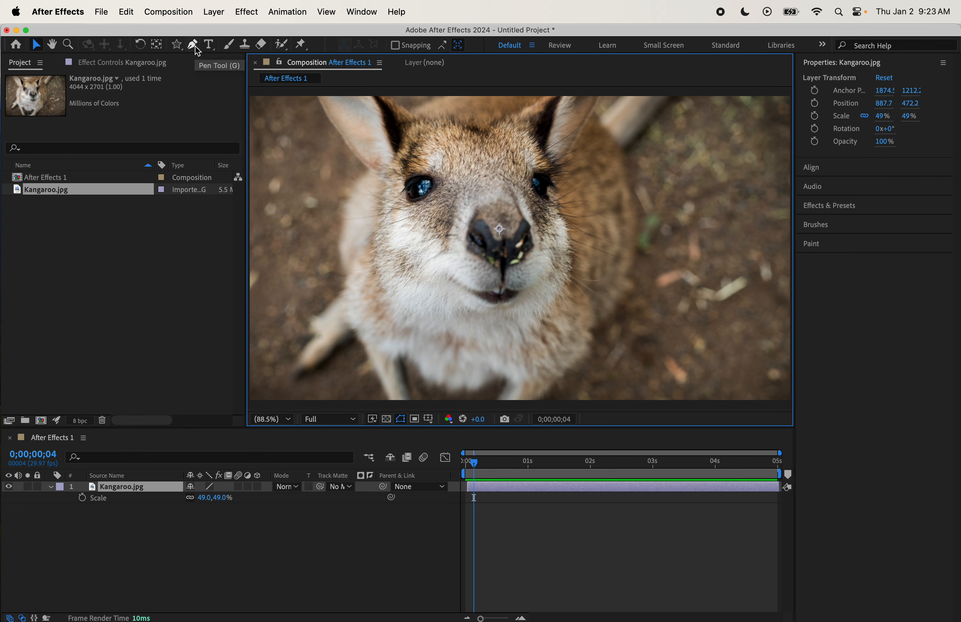
# - Draw a closed purple polygon shape layer around the kangaroo's face with the Pen tool, then delete the layer
pyautogui.click(165, 567)
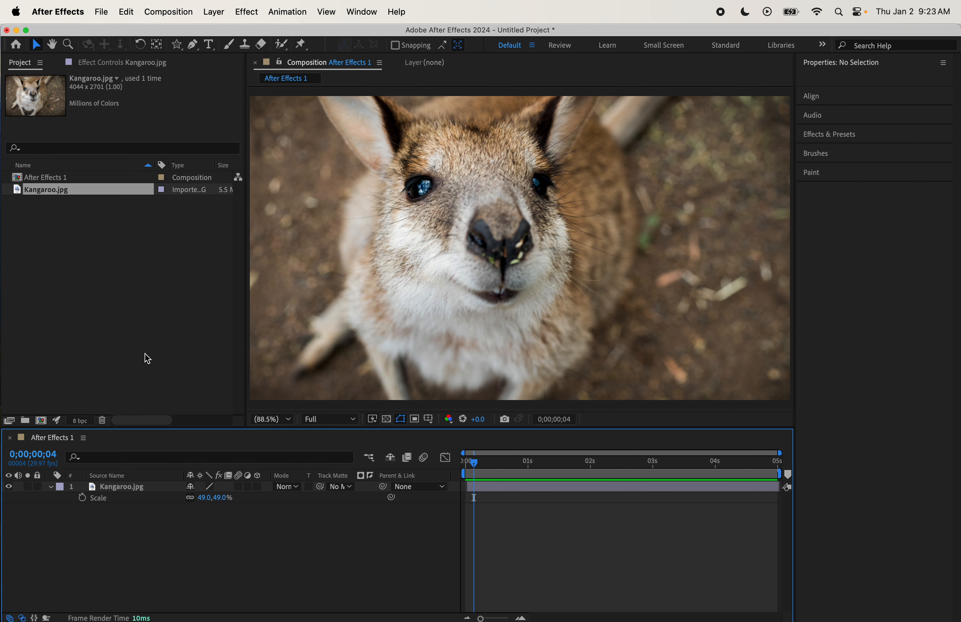
pyautogui.click(193, 45)
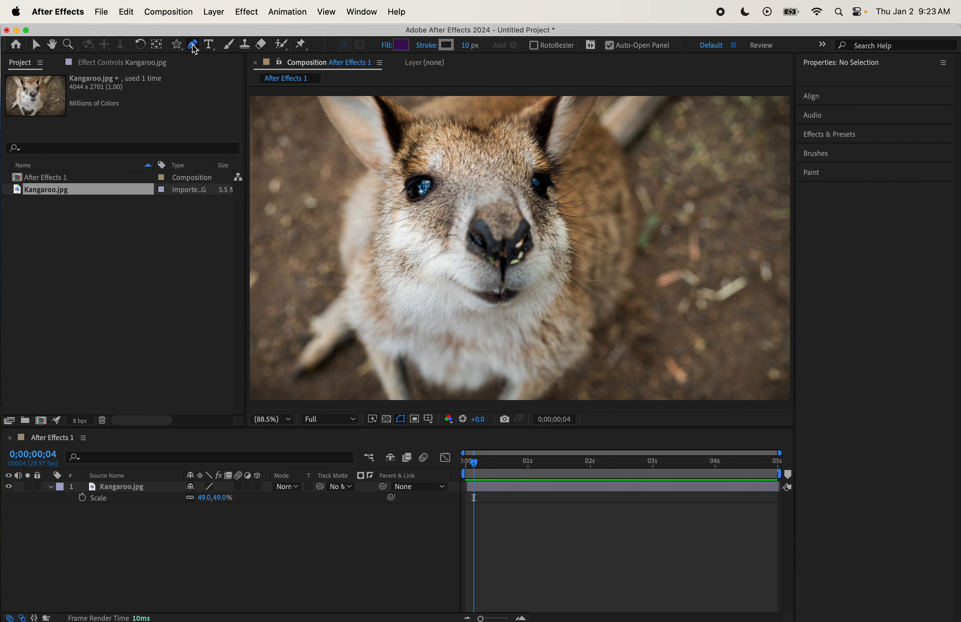
pyautogui.click(384, 169)
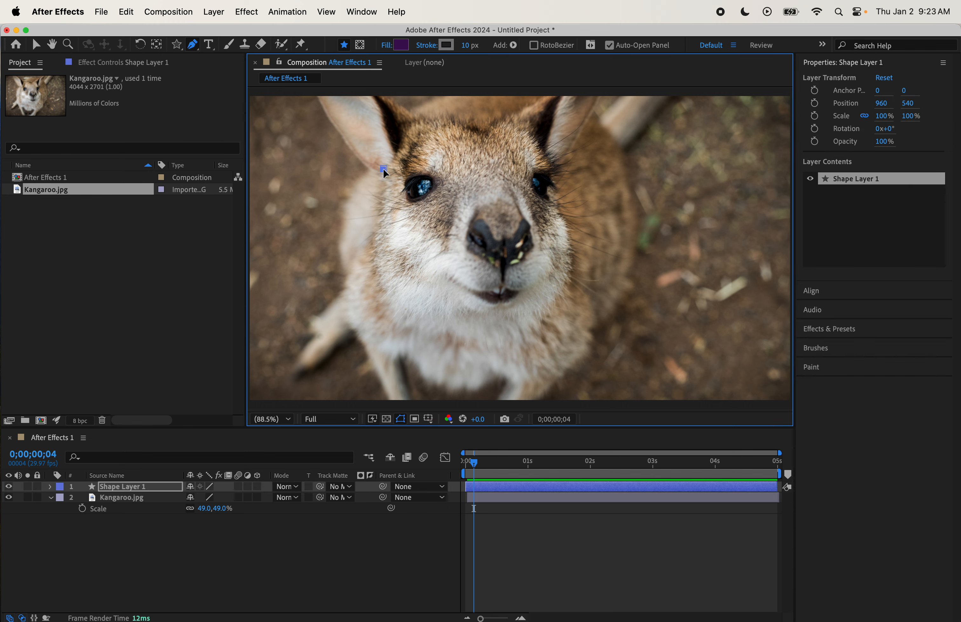
pyautogui.click(419, 320)
pyautogui.click(474, 332)
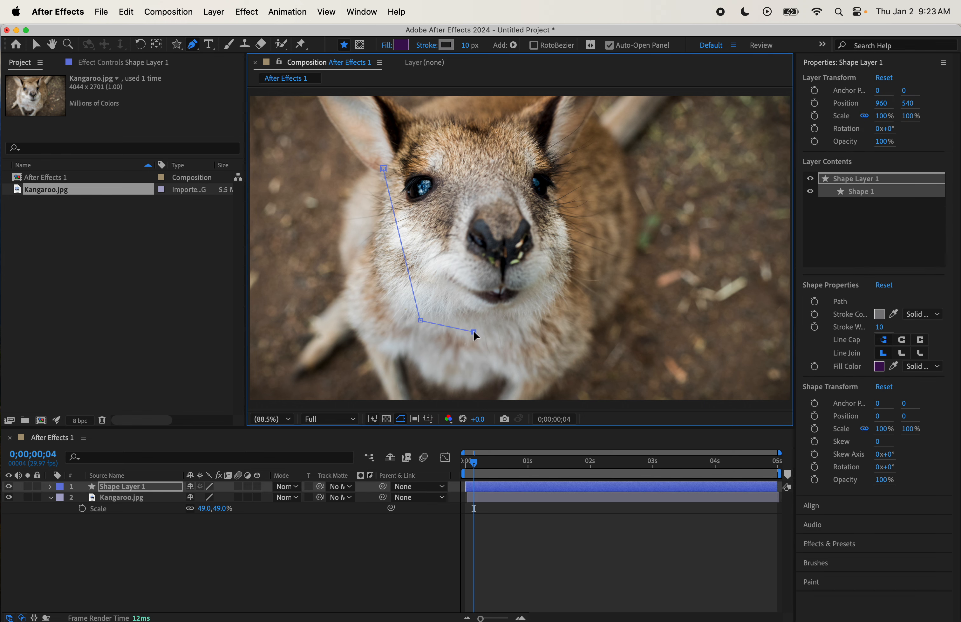
pyautogui.click(560, 299)
pyautogui.click(581, 221)
pyautogui.click(473, 138)
pyautogui.click(384, 169)
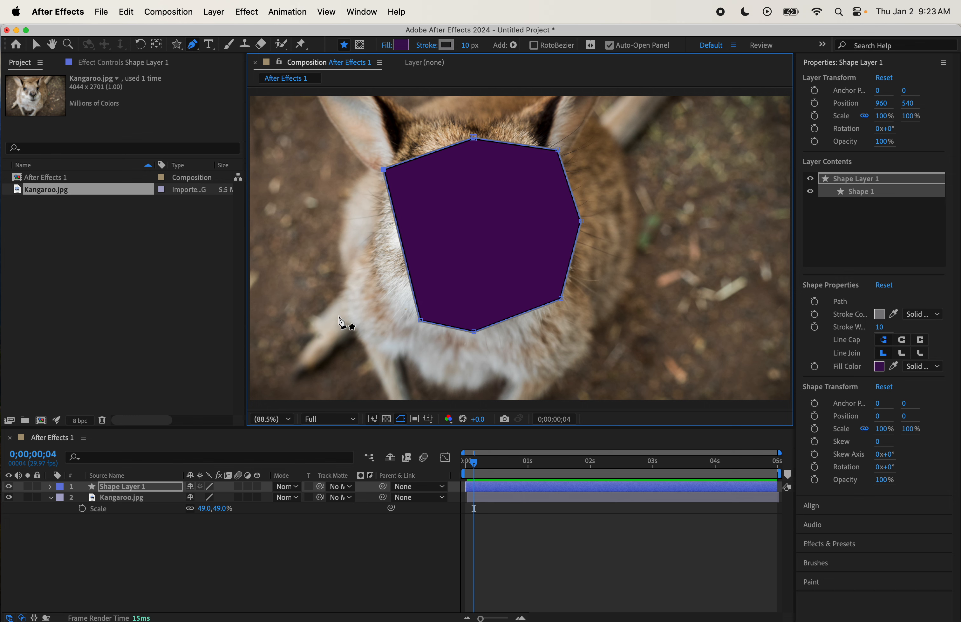
pyautogui.click(163, 487)
pyautogui.press('Delete')
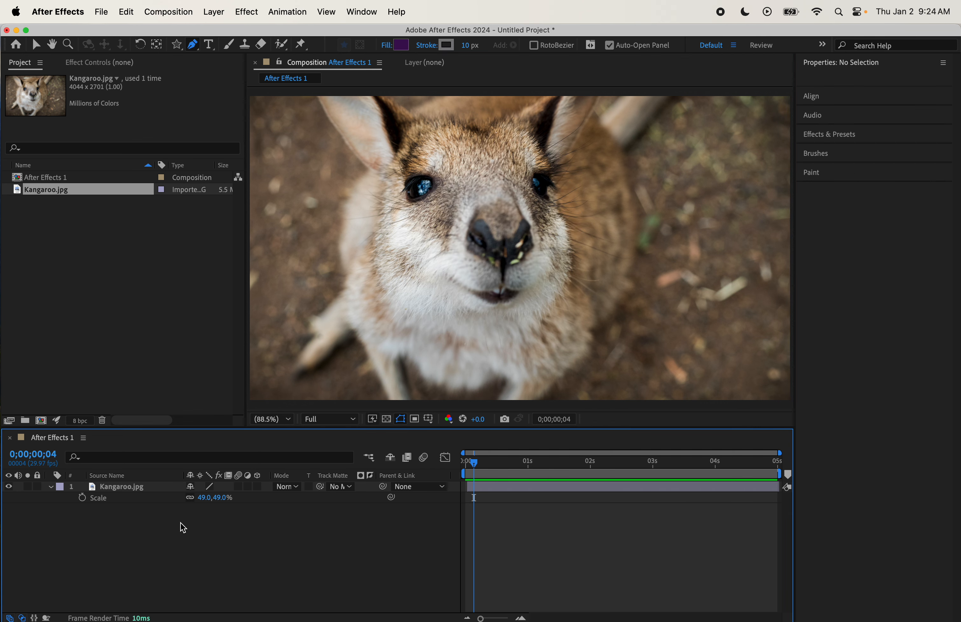
# - Draw a closed Pen mask around the kangaroo's face on the photo layer
pyautogui.click(152, 490)
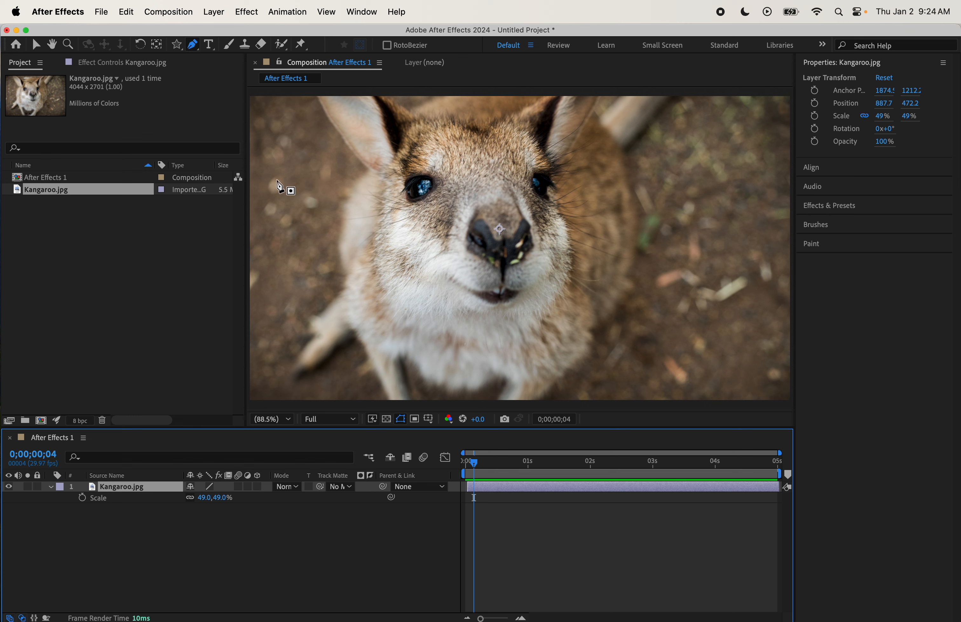
pyautogui.click(405, 125)
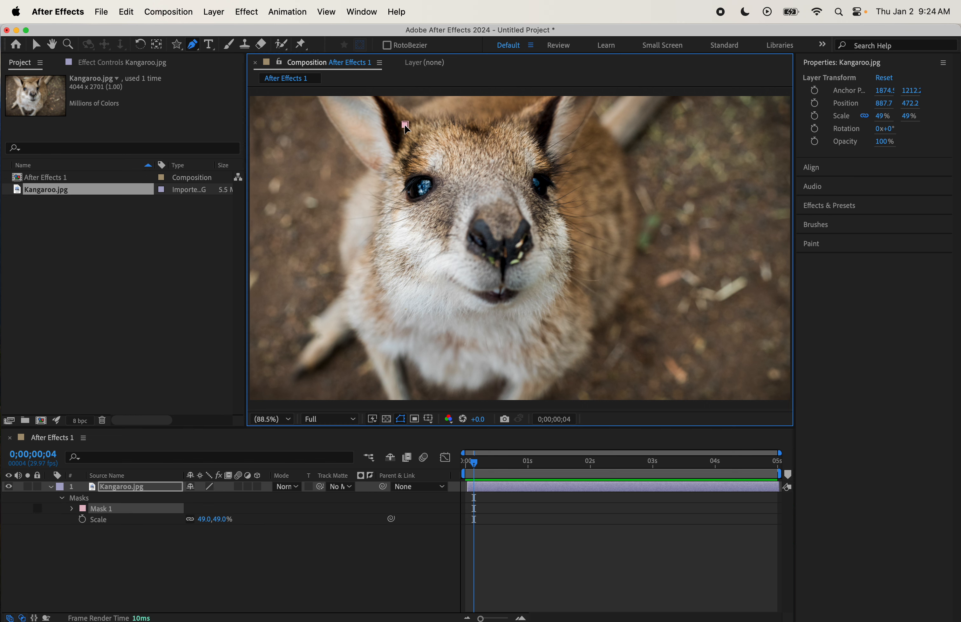
pyautogui.click(368, 230)
pyautogui.click(379, 305)
pyautogui.click(440, 330)
pyautogui.click(518, 333)
pyautogui.click(563, 284)
pyautogui.click(567, 210)
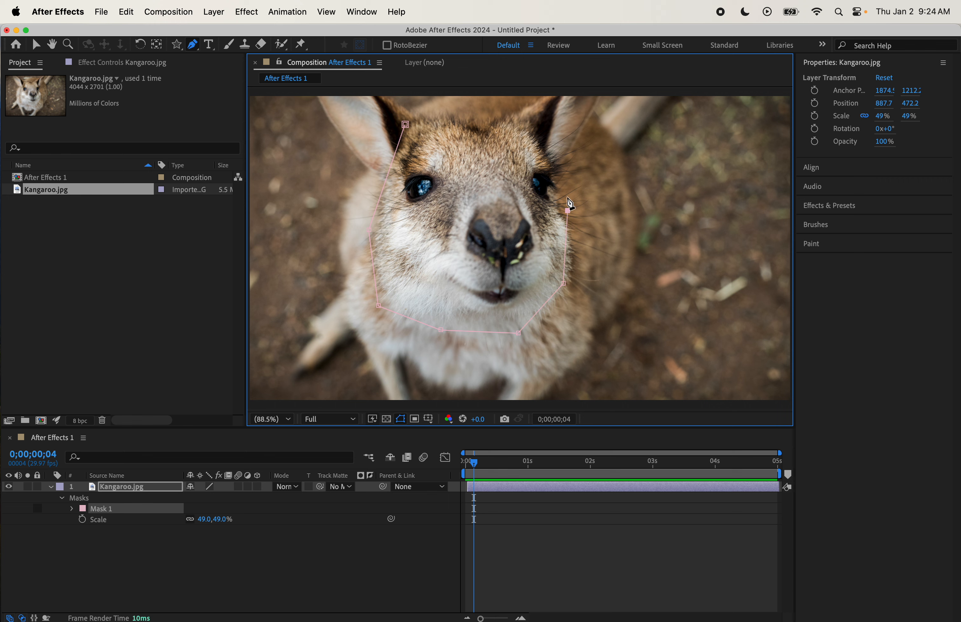
pyautogui.click(547, 141)
pyautogui.click(482, 125)
pyautogui.click(405, 125)
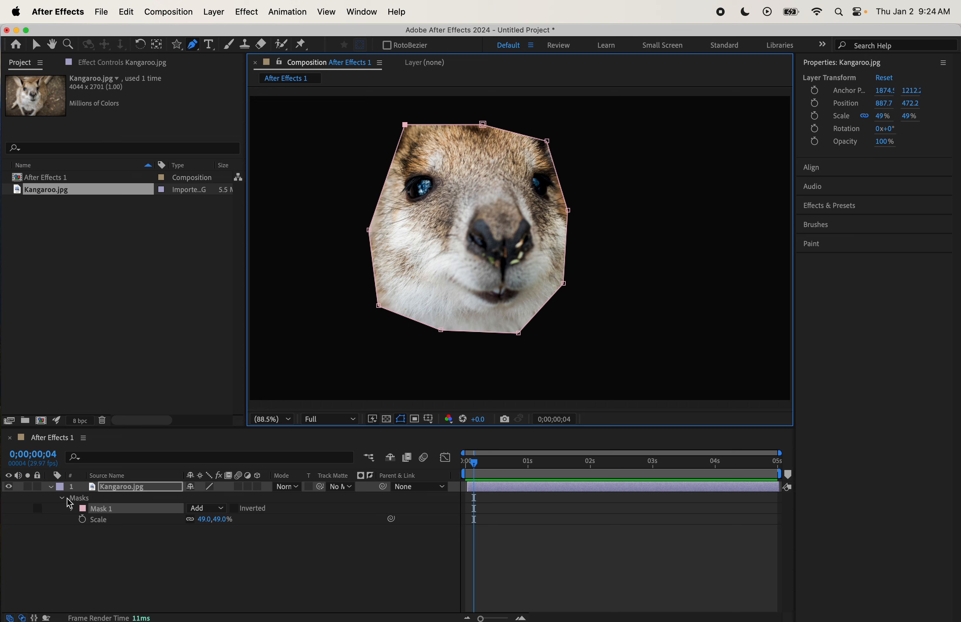
pyautogui.click(148, 511)
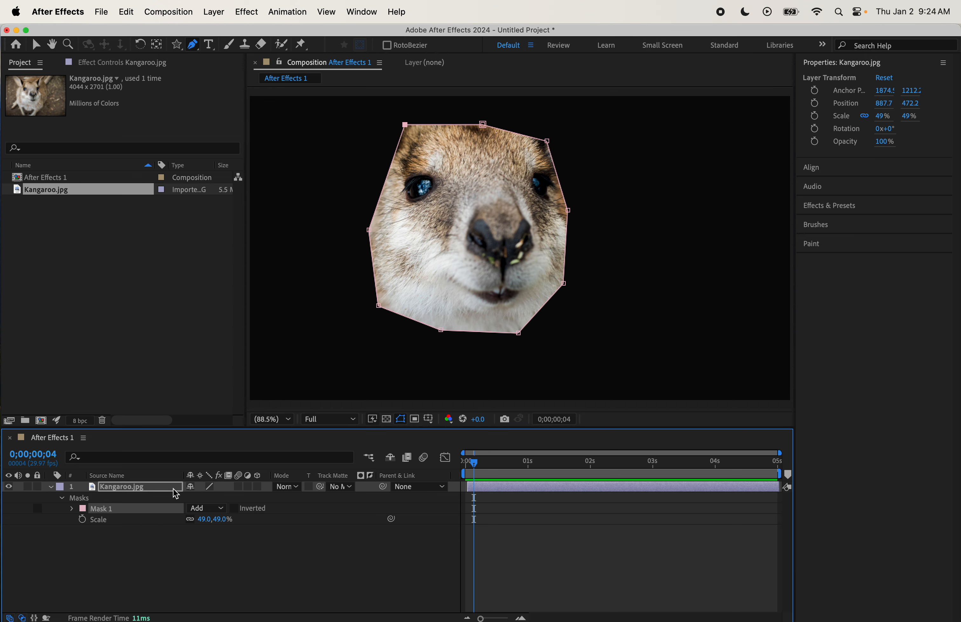
# - Undo the Pen mask point by point until it is removed
pyautogui.press('super+z')
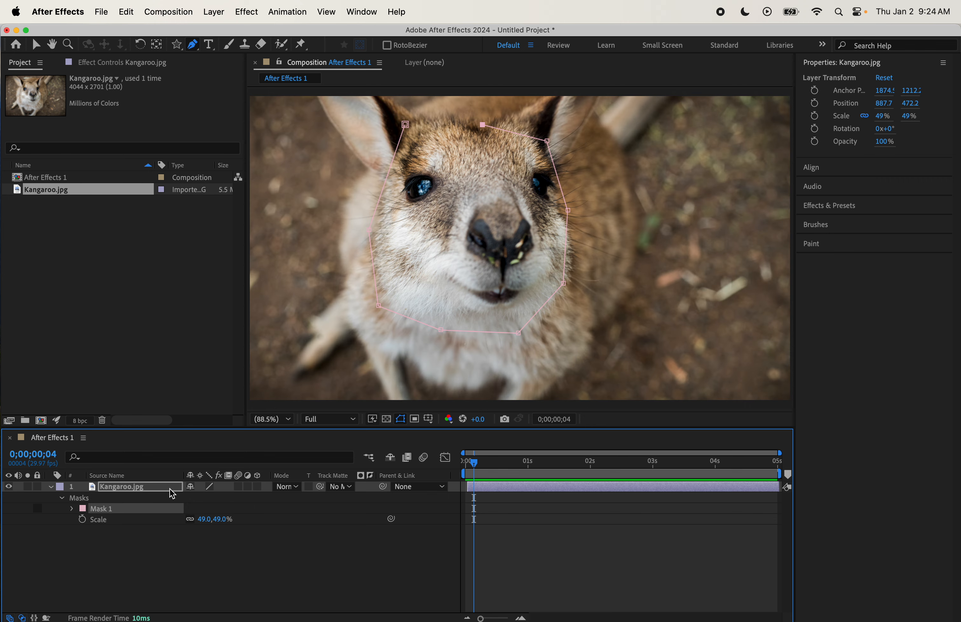
pyautogui.press('super+z')
pyautogui.press('super+z')
pyautogui.press('super+z')
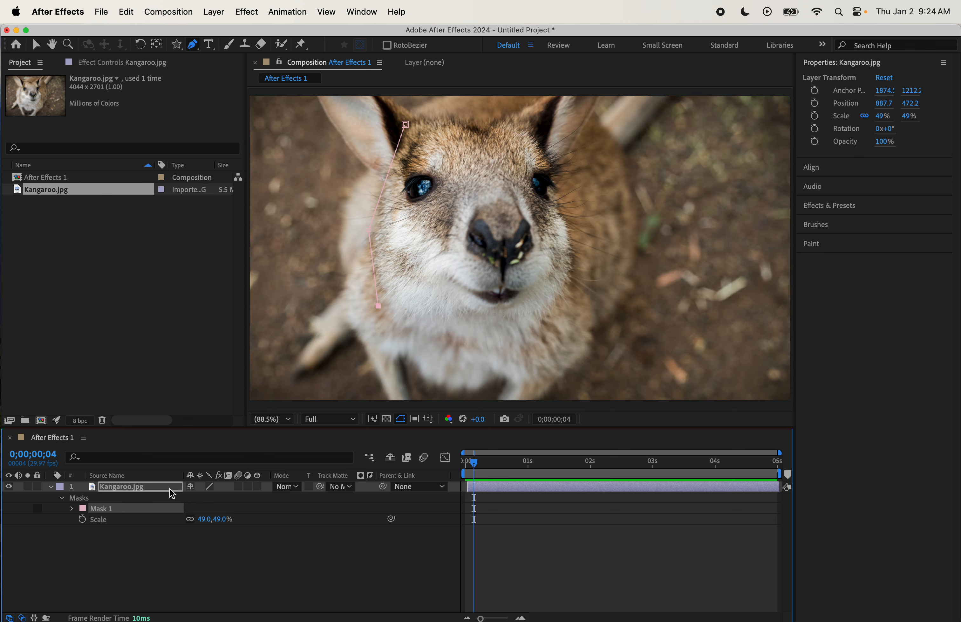
pyautogui.press('super+z')
pyautogui.press('super+z')
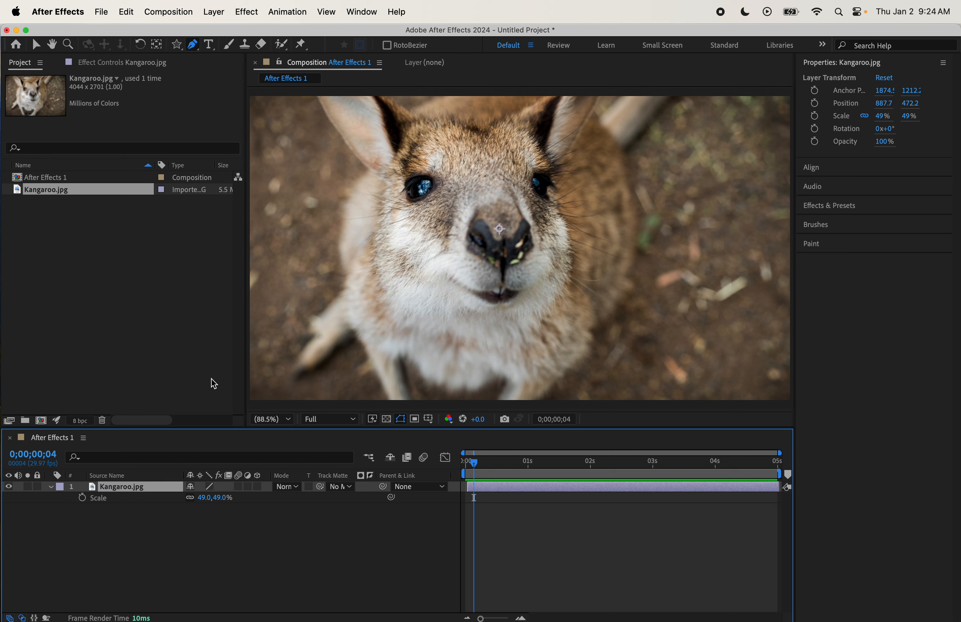
# - Create a horizontal text layer over the kangaroo reading Hello with the Type tool
pyautogui.click(212, 46)
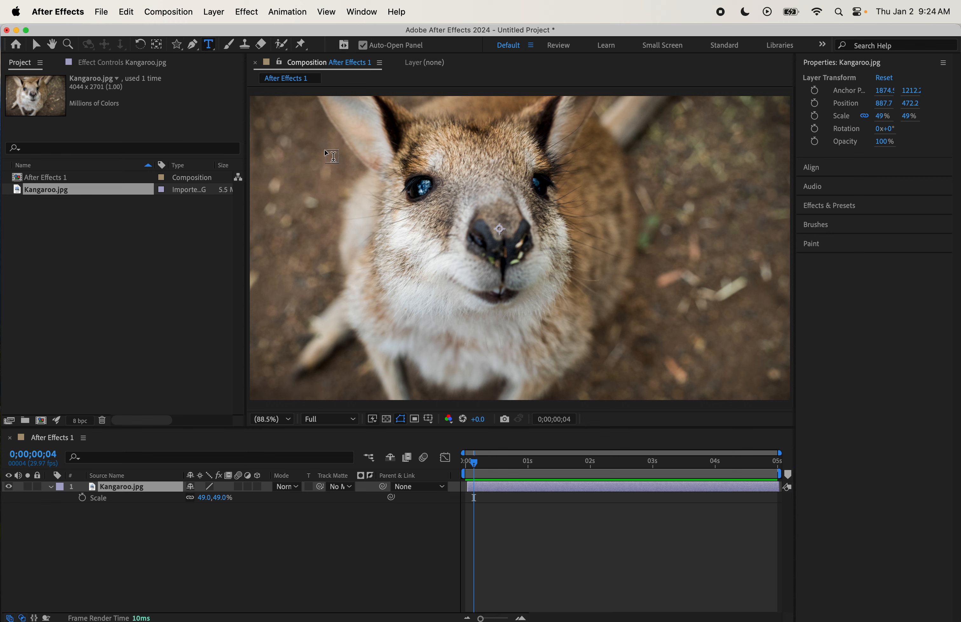
pyautogui.click(319, 184)
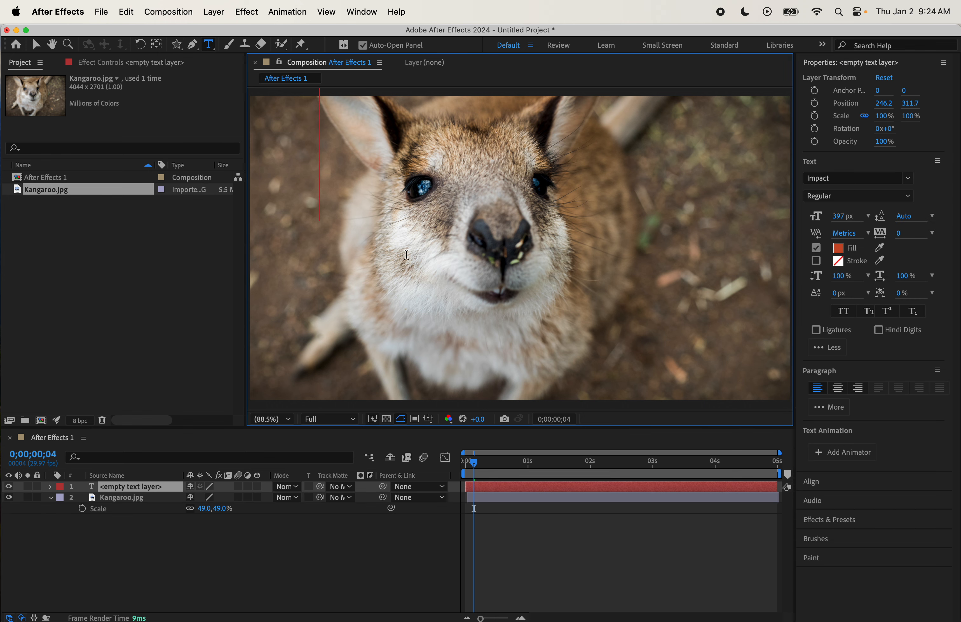
pyautogui.write('Hello')
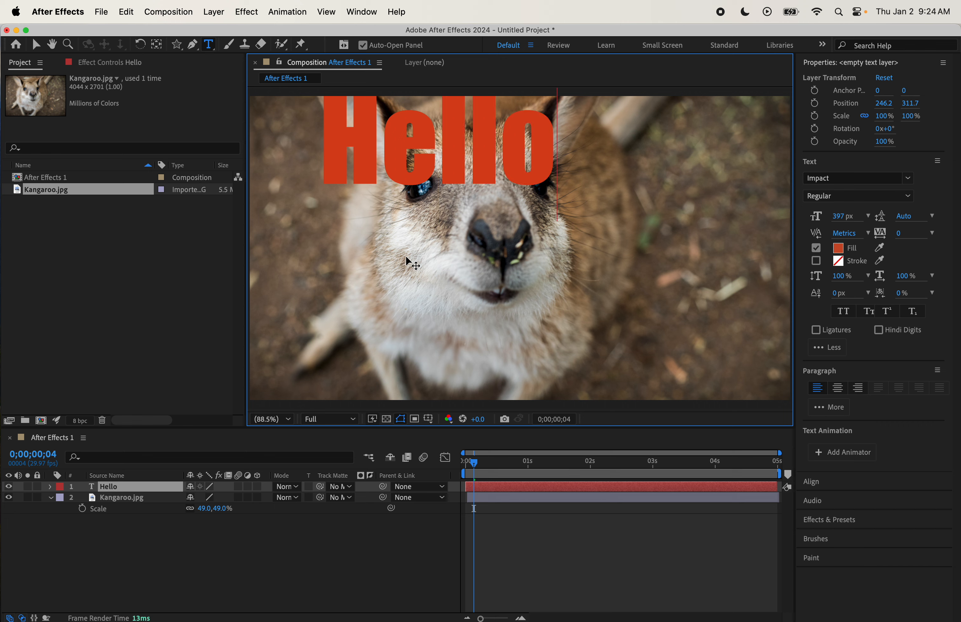
# - Erase the Hello text and delete the empty text layer
pyautogui.press('BackSpace')
pyautogui.press('BackSpace')
pyautogui.press('BackSpace')
pyautogui.press('BackSpace')
pyautogui.press('BackSpace')
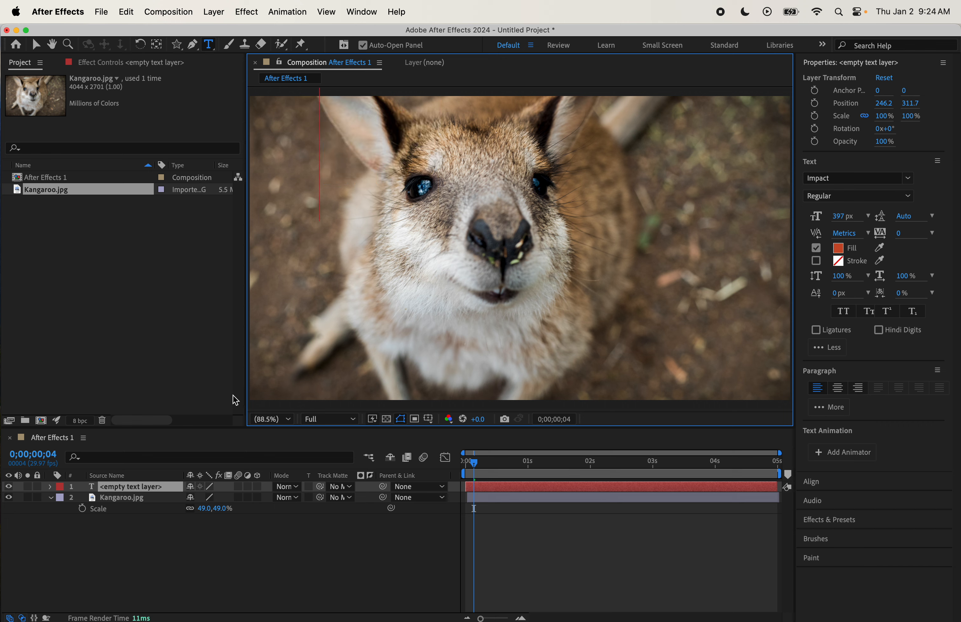
pyautogui.click(161, 524)
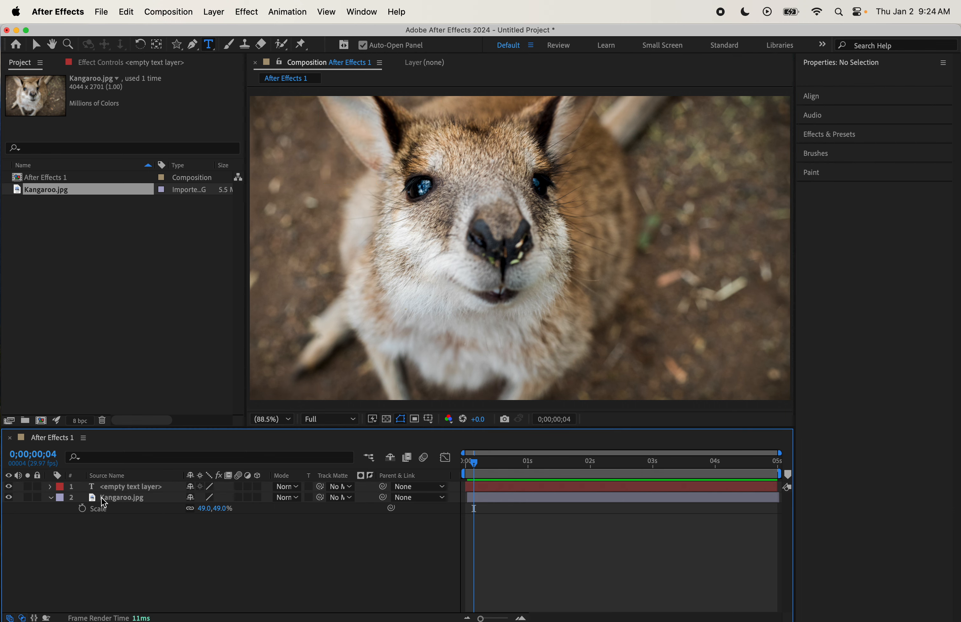
pyautogui.click(125, 485)
pyautogui.press('Delete')
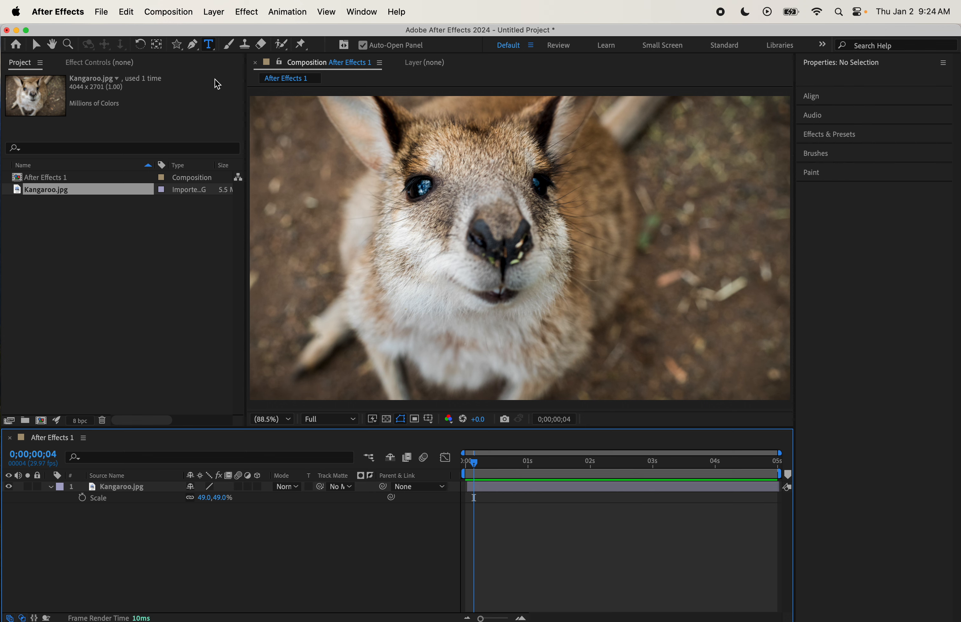
# - Type Hell on the kangaroo with the Vertical Type Tool, then erase the text
pyautogui.click(209, 44)
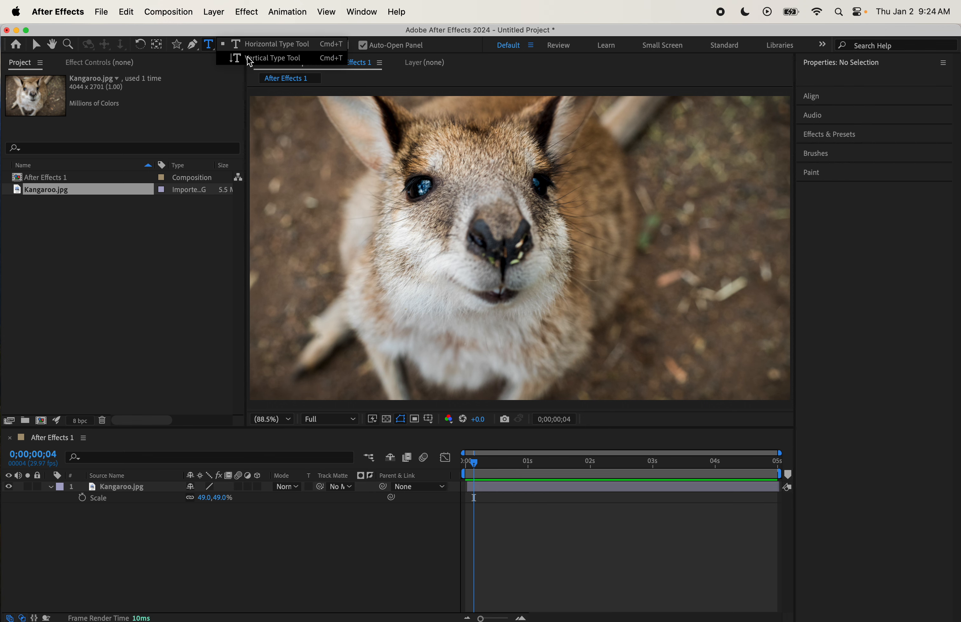
pyautogui.click(250, 64)
pyautogui.click(301, 157)
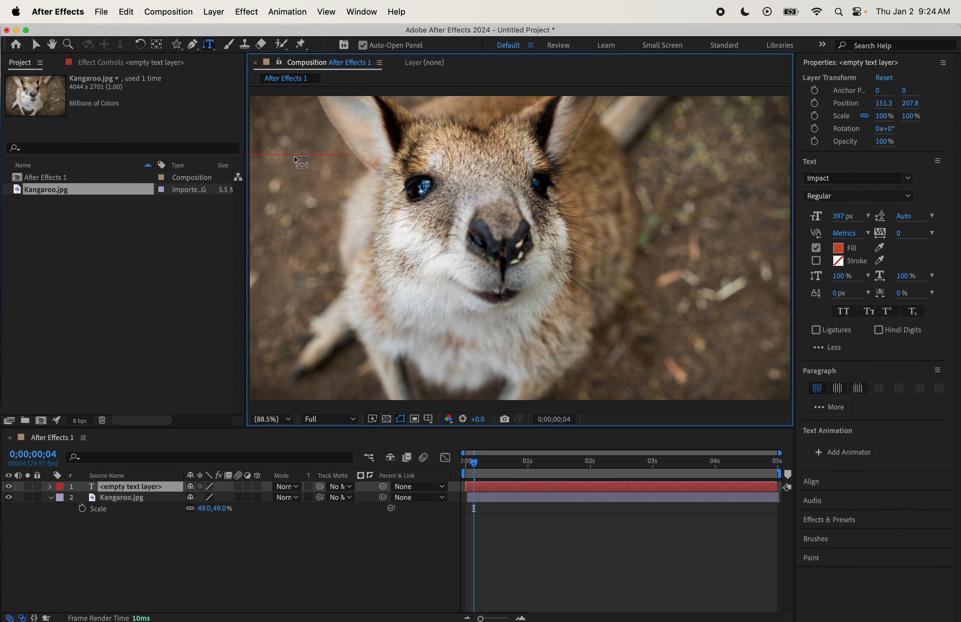
pyautogui.write('Hello')
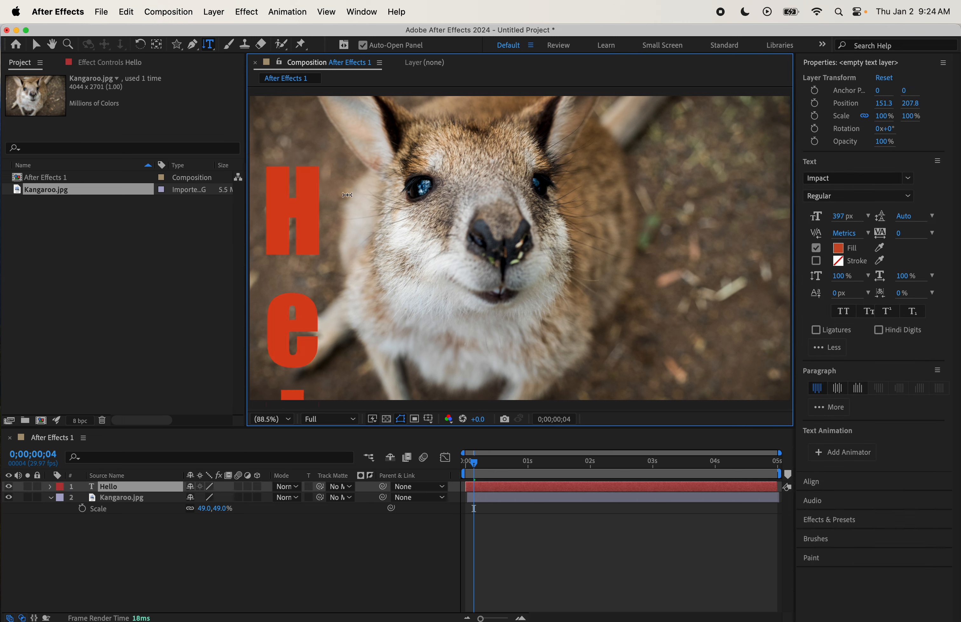
pyautogui.press('BackSpace')
pyautogui.press('BackSpace')
pyautogui.press('BackSpace')
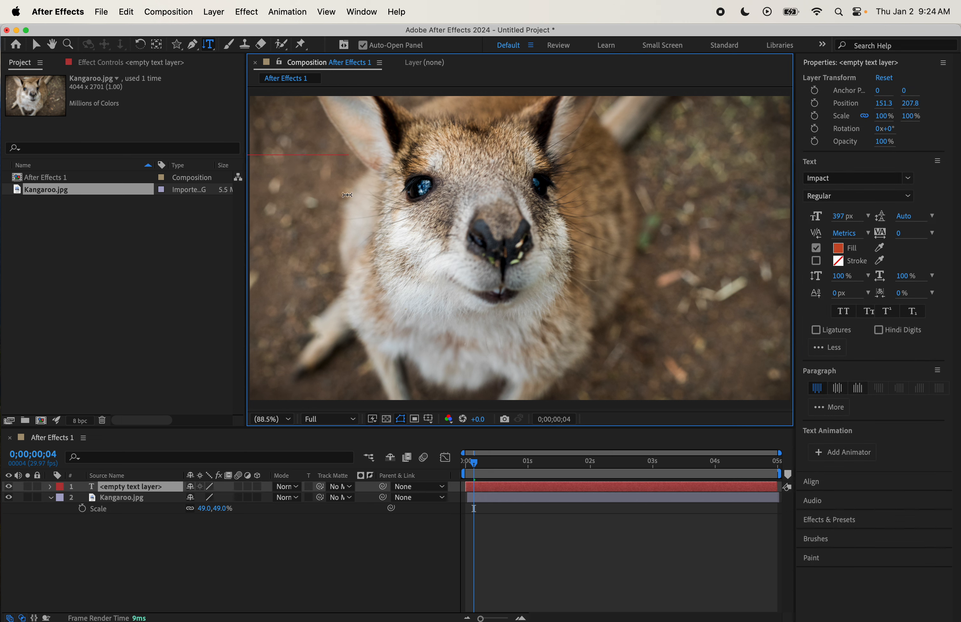
# - Switch to the Horizontal Type Tool and create a text layer reading Hello near the photo's upper-left area
pyautogui.moveTo(219, 37); pyautogui.dragTo(248, 40)
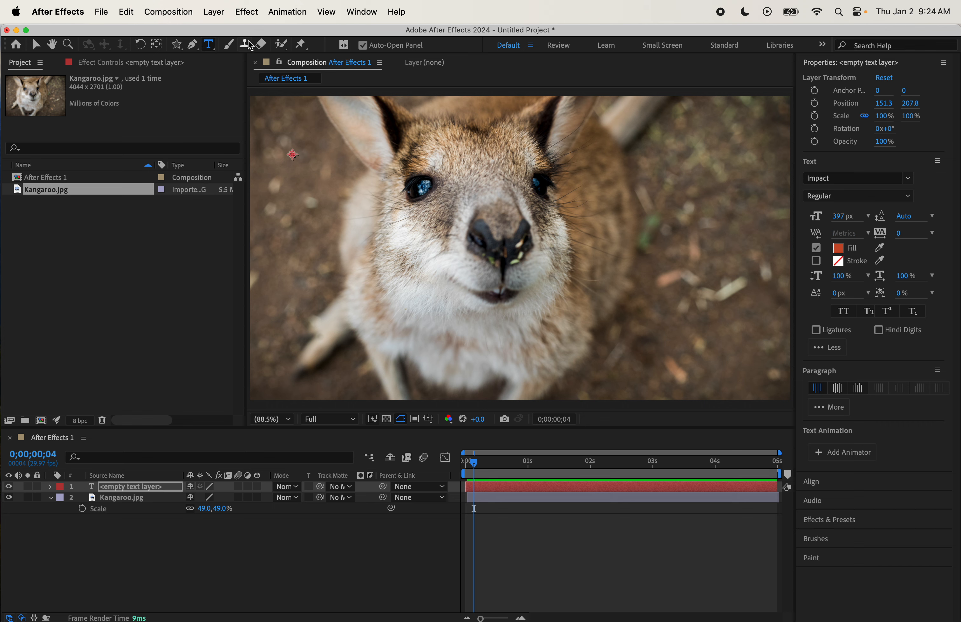
pyautogui.click(292, 157)
pyautogui.write('Hello')
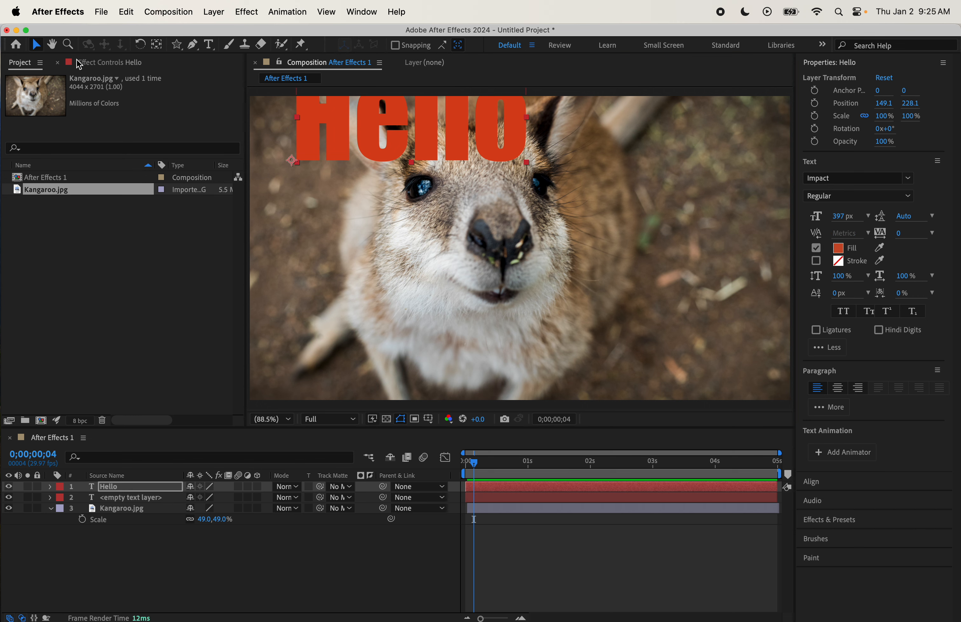
# - Move the Hello text layer down over the kangaroo's face with the Selection tool
pyautogui.click(53, 45)
pyautogui.click(36, 44)
pyautogui.moveTo(328, 129); pyautogui.dragTo(320, 221)
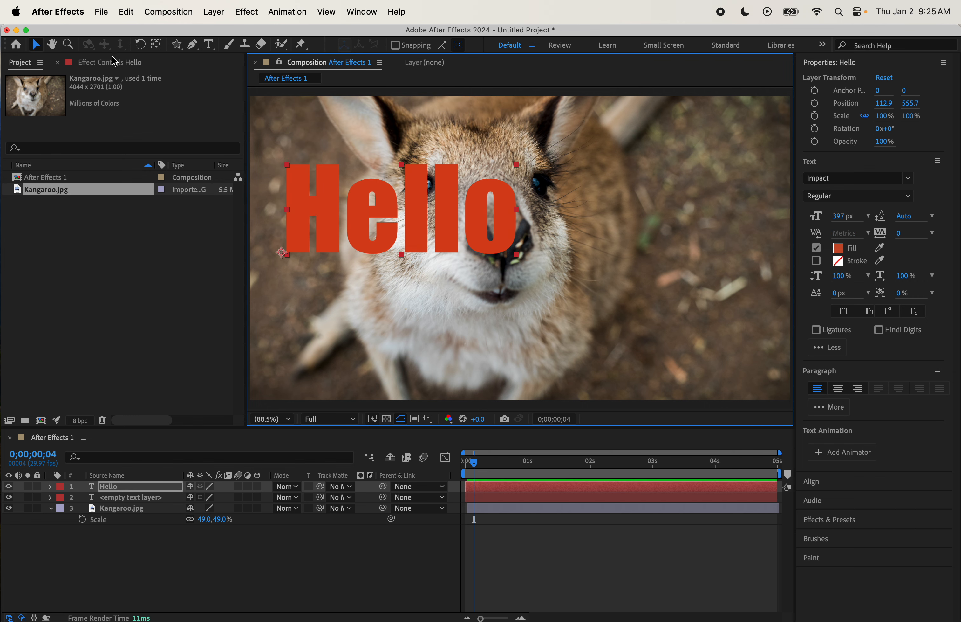
# - Try centre alignment on the Hello text, then set it back to left alignment
pyautogui.click(52, 44)
pyautogui.moveTo(388, 154)
pyautogui.mouseDown()
pyautogui.moveTo(478, 168)
pyautogui.moveTo(377, 146)
pyautogui.moveTo(378, 186)
pyautogui.moveTo(391, 155)
pyautogui.mouseUp()
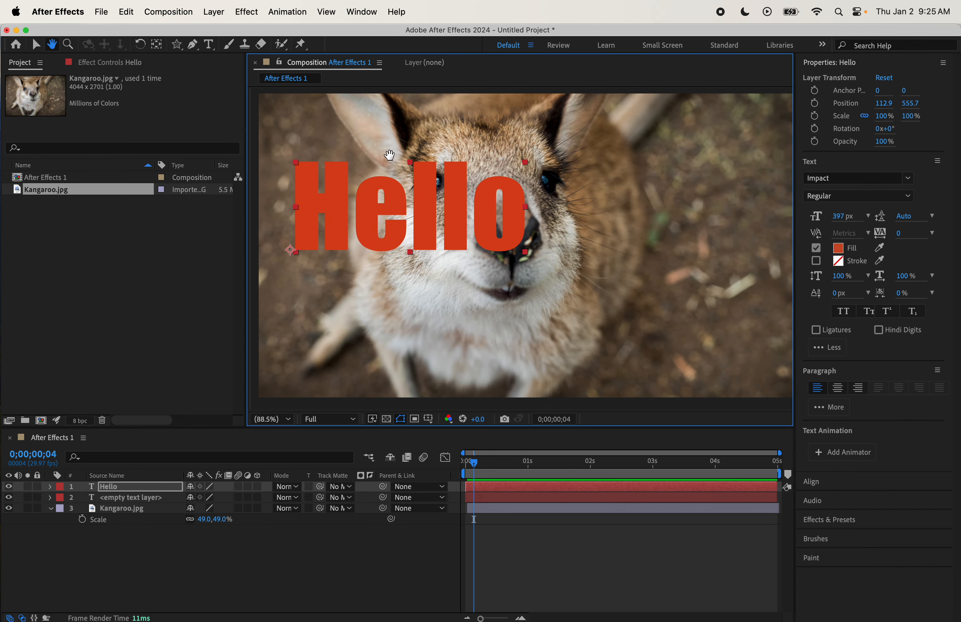
pyautogui.click(36, 45)
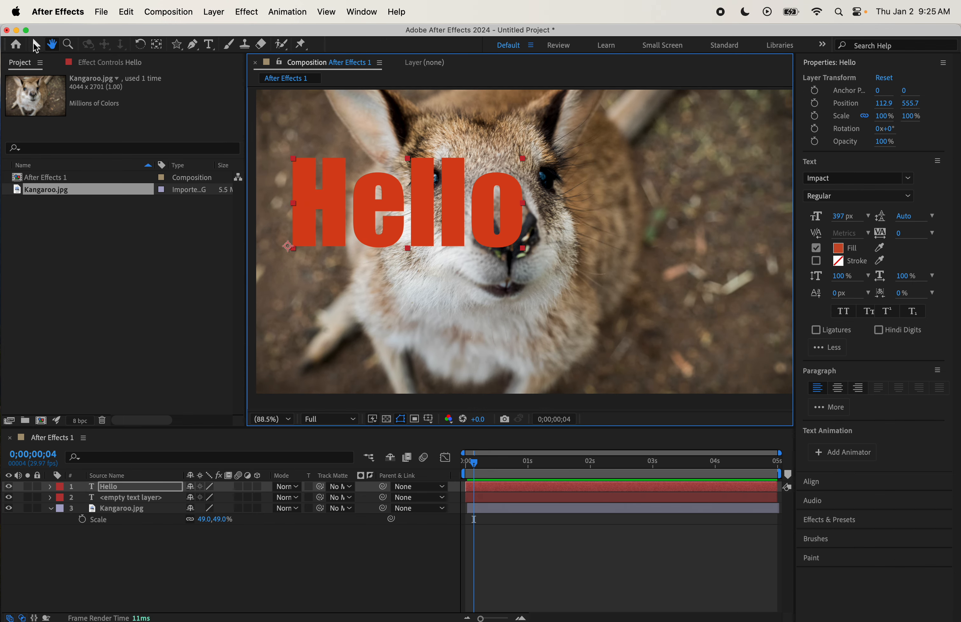
pyautogui.doubleClick(357, 221)
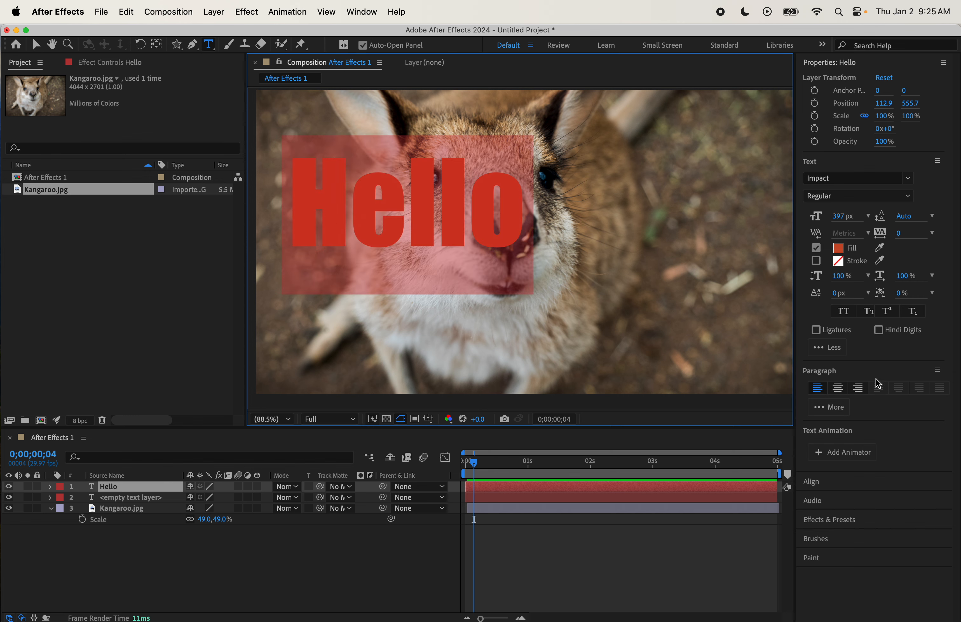
pyautogui.click(858, 388)
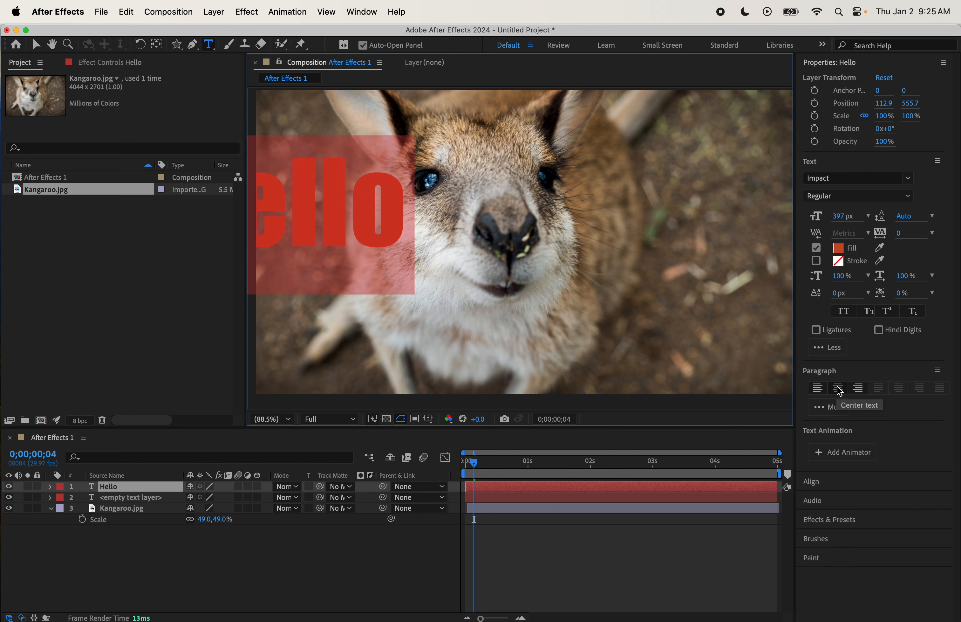
pyautogui.click(818, 388)
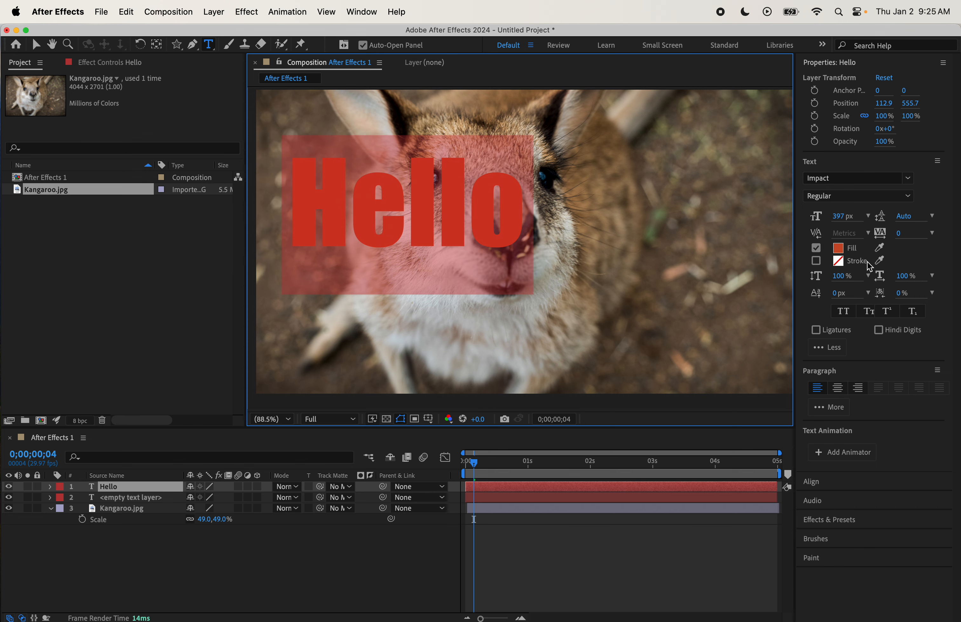
pyautogui.click(37, 44)
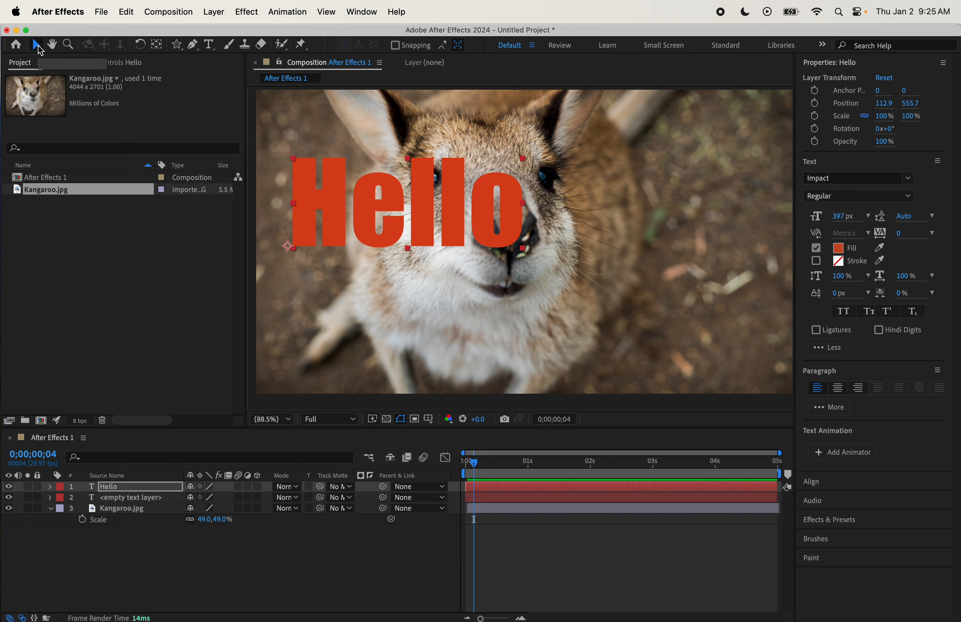
pyautogui.click(70, 48)
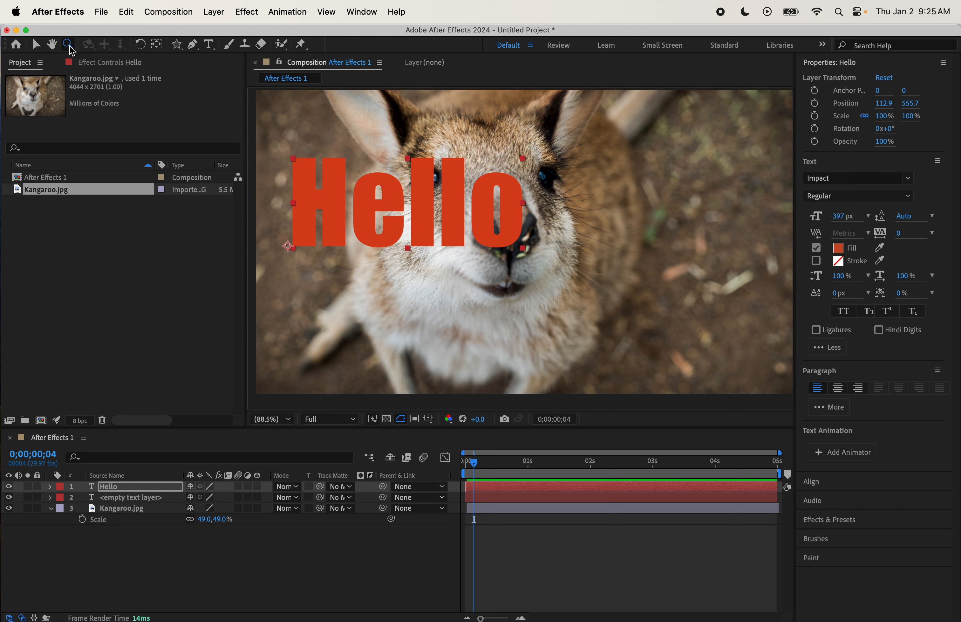
pyautogui.click(152, 46)
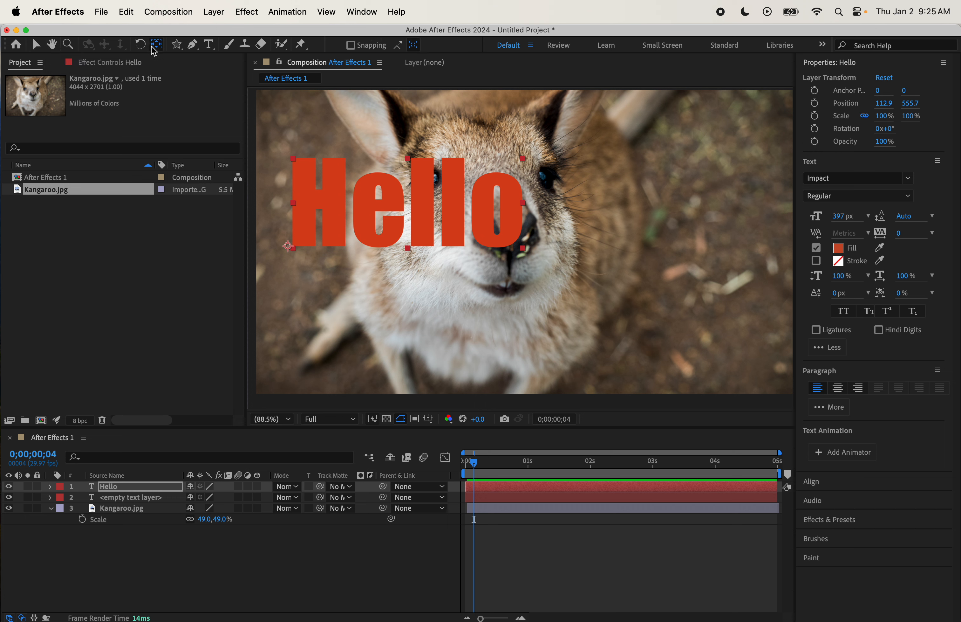
pyautogui.click(192, 45)
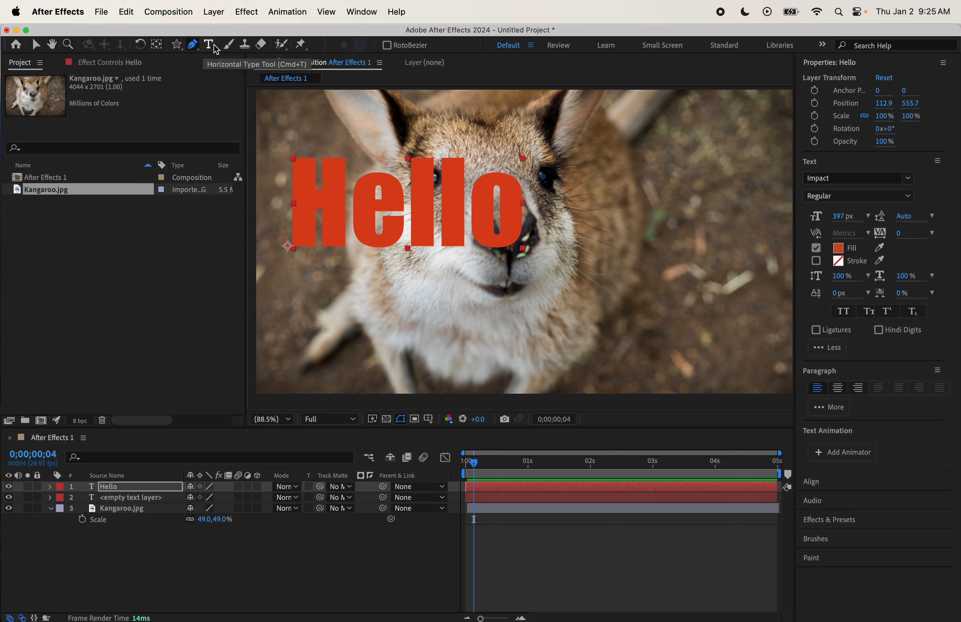